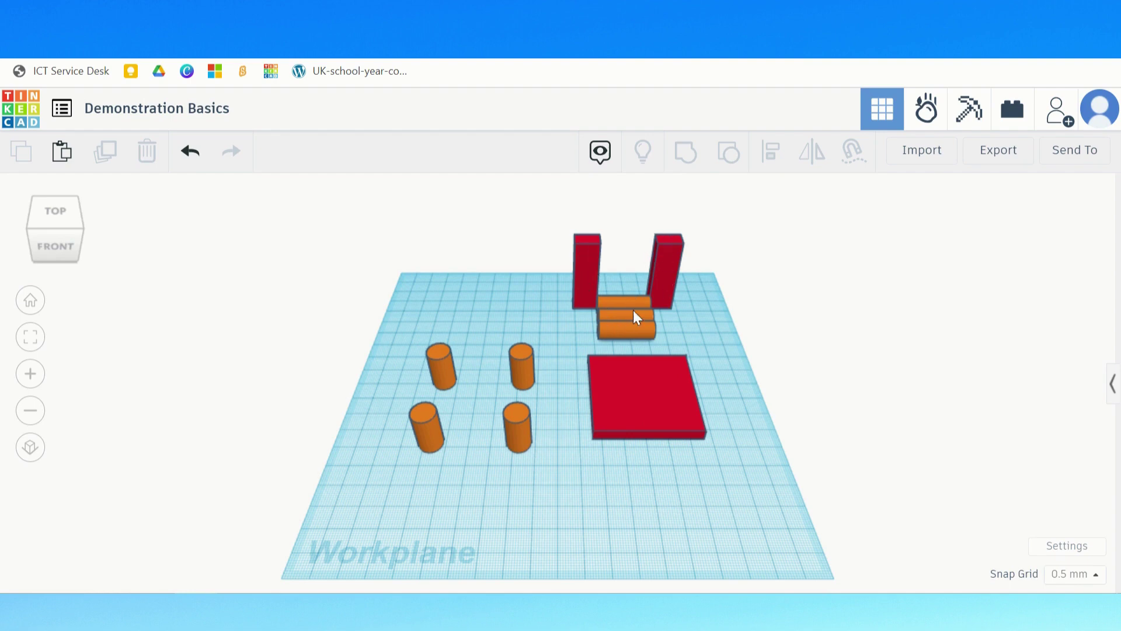
Add a trial red box from the basic shapes library, move it, then delete it.
{"action": "right_click_drag", "start_coordinate": [635, 316], "coordinate": [555, 296]}
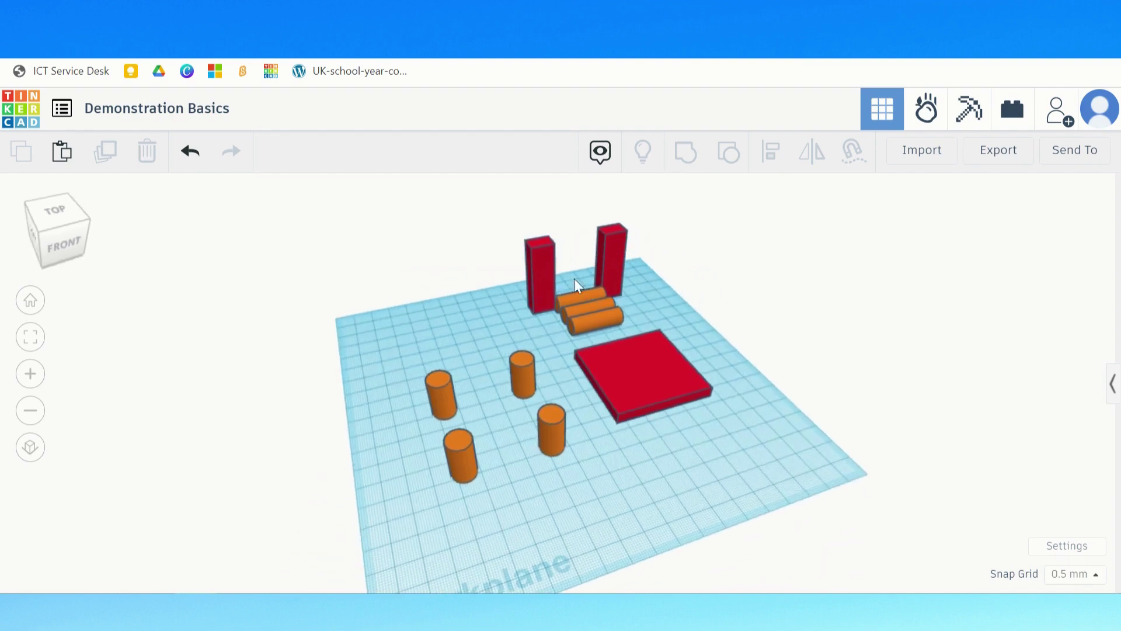
{"action": "right_click_drag", "start_coordinate": [686, 328], "coordinate": [588, 339]}
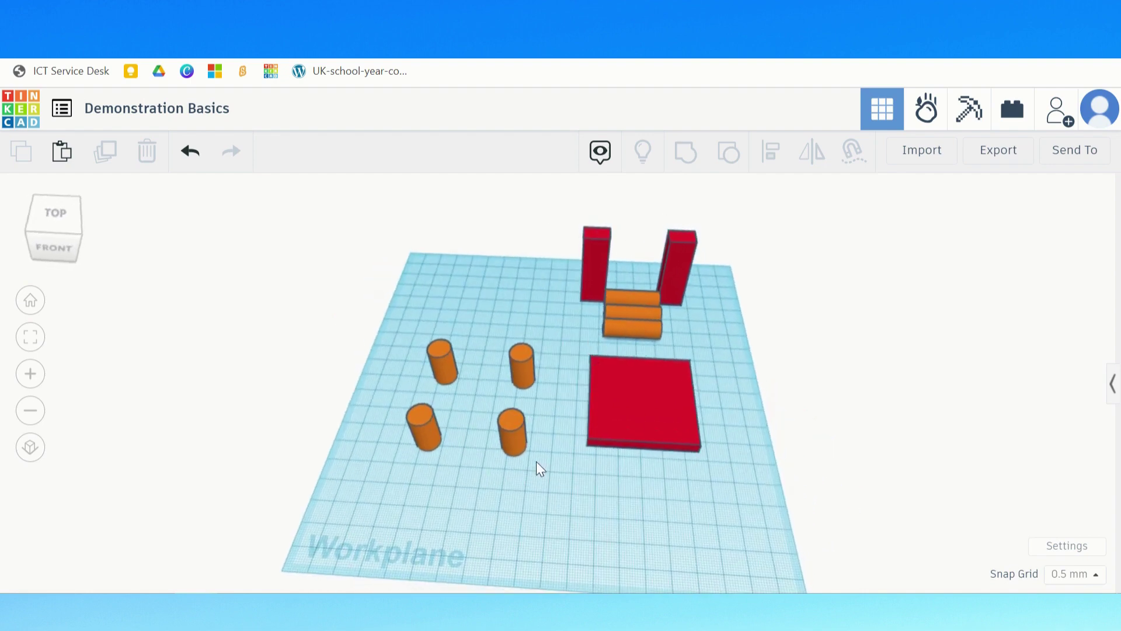
{"action": "left_click", "coordinate": [1113, 387]}
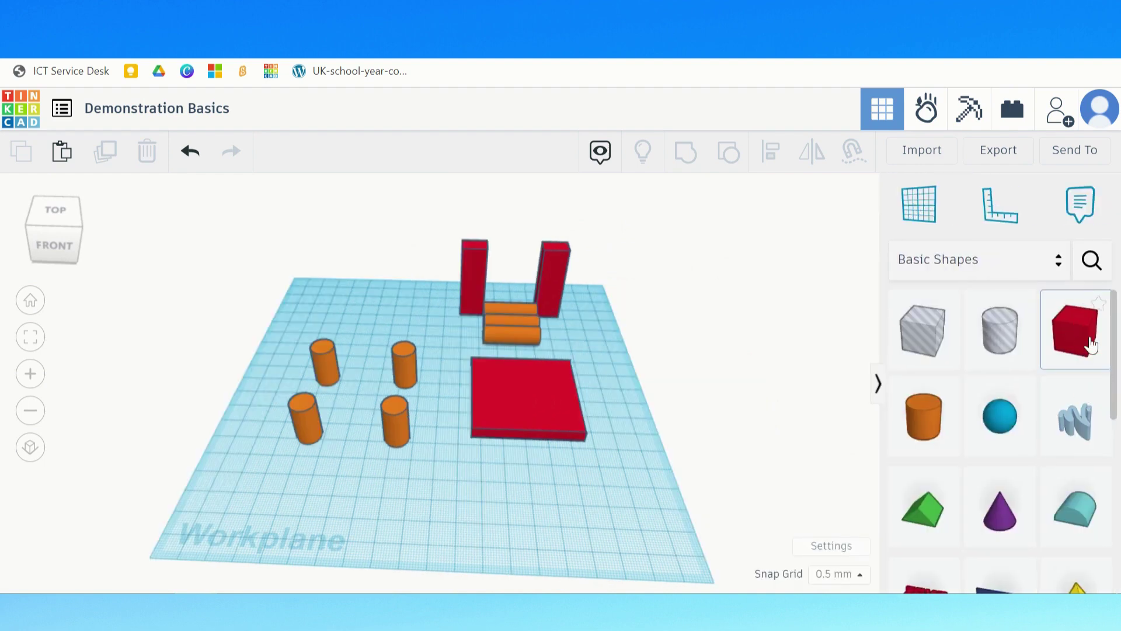
{"action": "left_click_drag", "start_coordinate": [1073, 339], "coordinate": [514, 470]}
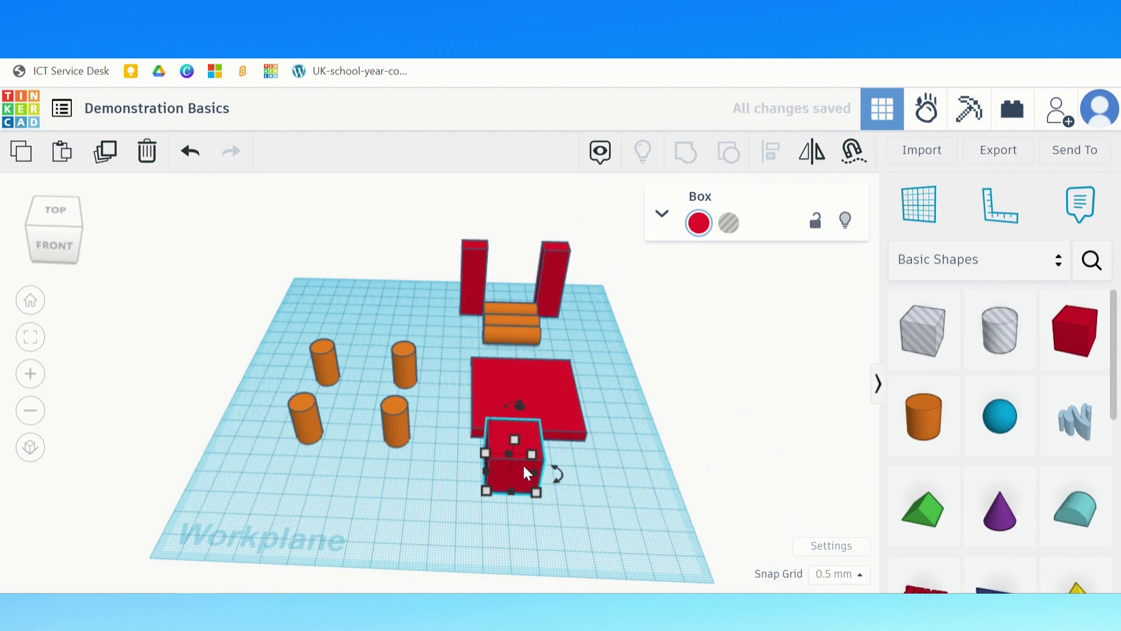
{"action": "right_click_drag", "start_coordinate": [431, 485], "coordinate": [467, 476]}
{"action": "left_click_drag", "start_coordinate": [511, 461], "coordinate": [499, 496]}
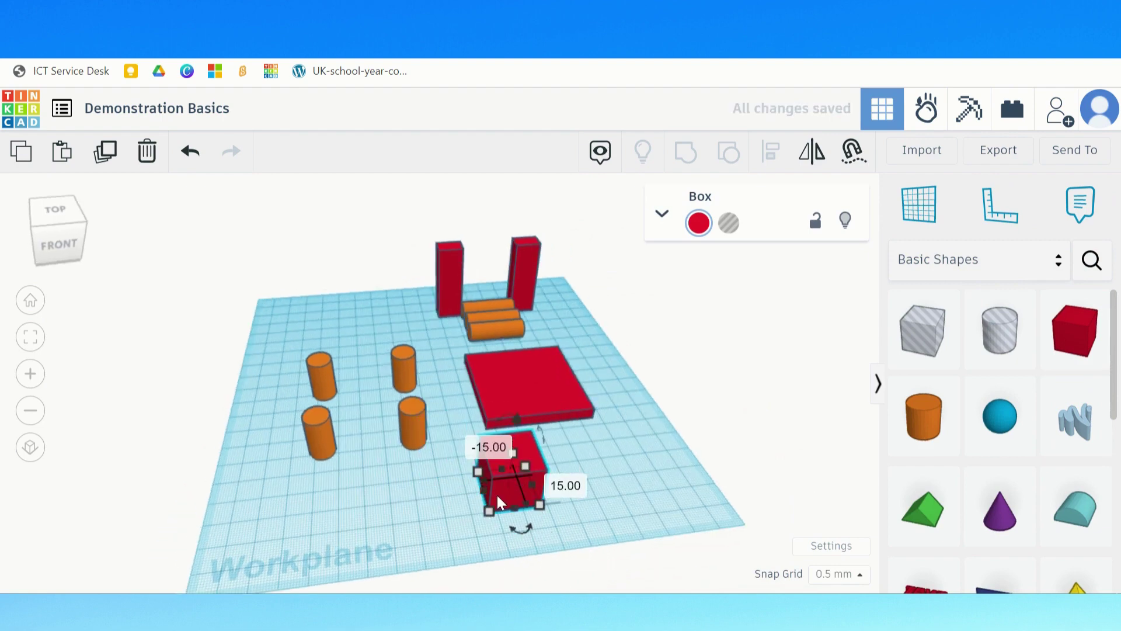
{"action": "key", "text": "Delete"}
{"action": "left_click", "coordinate": [877, 384]}
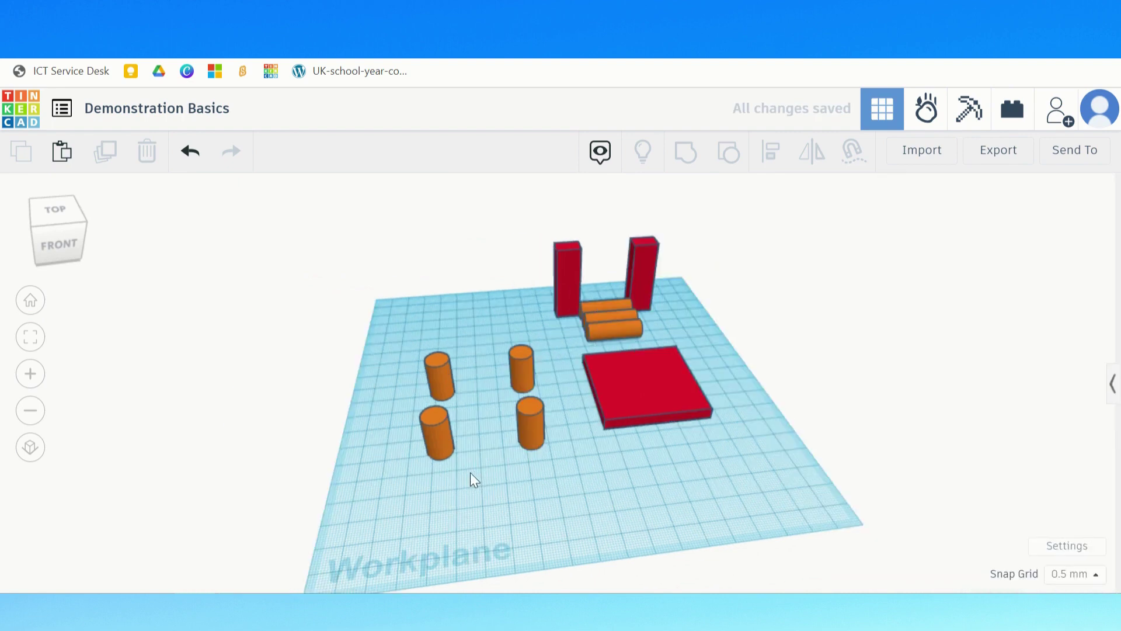
Try raising the red slab 21.50 above the grid and shifting it, then undo the moves.
{"action": "right_click_drag", "start_coordinate": [626, 467], "coordinate": [591, 478]}
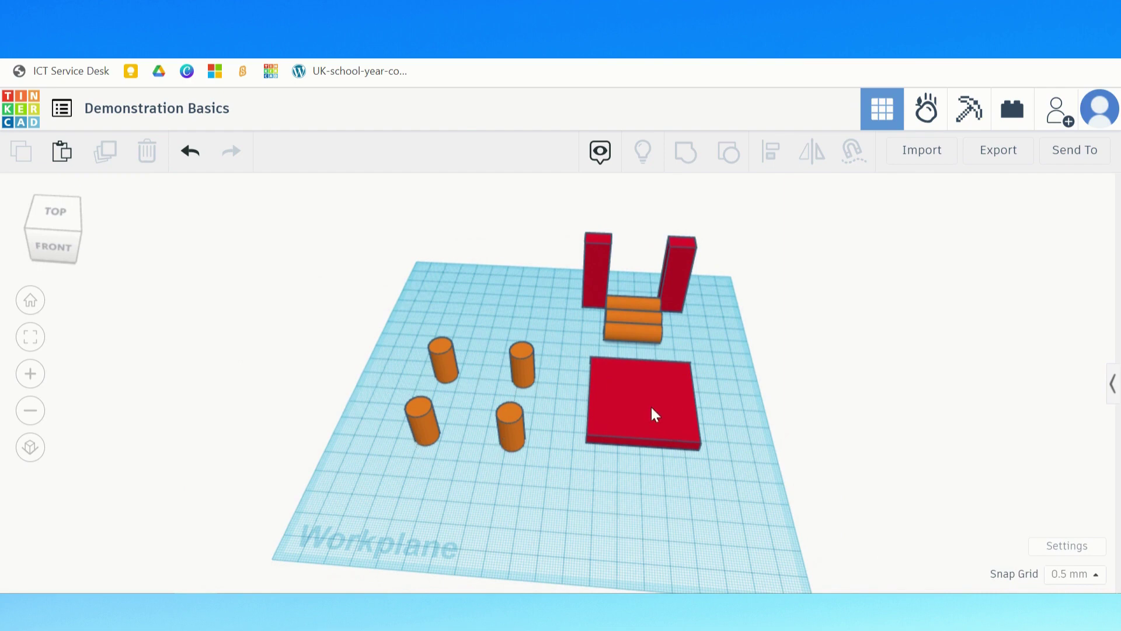
{"action": "mouse_move", "coordinate": [654, 413]}
{"action": "left_mouse_down"}
{"action": "mouse_move", "coordinate": [507, 413]}
{"action": "mouse_move", "coordinate": [633, 421]}
{"action": "left_mouse_up"}
{"action": "right_click_drag", "start_coordinate": [608, 483], "coordinate": [600, 411]}
{"action": "scroll", "coordinate": [617, 401], "scroll_direction": "up", "scroll_amount": 3}
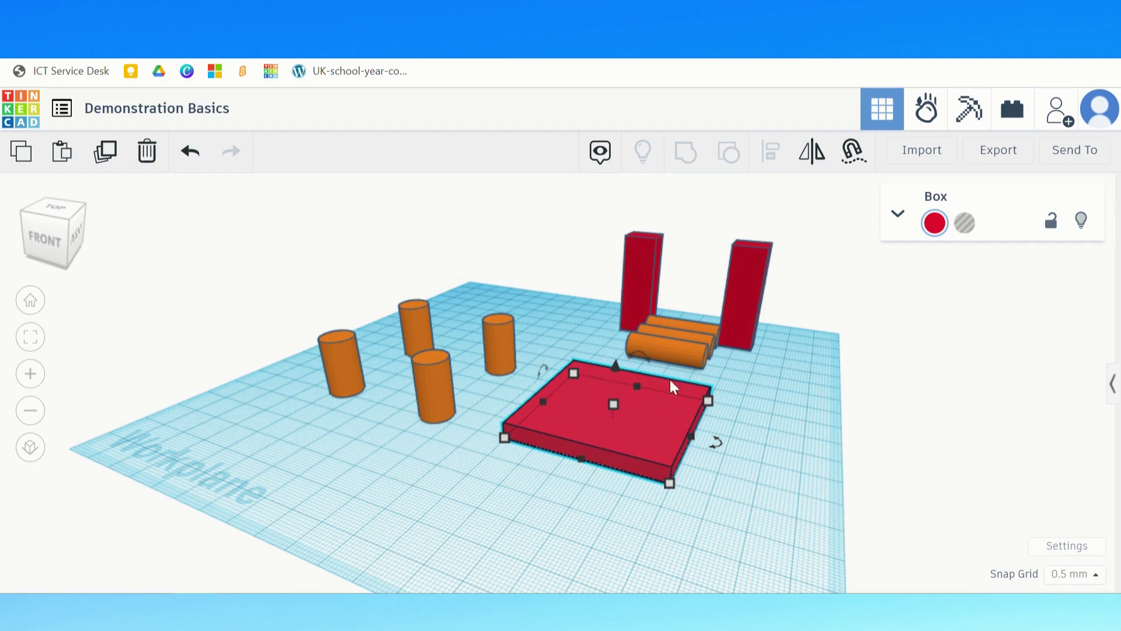
{"action": "right_click_drag", "start_coordinate": [661, 428], "coordinate": [621, 423]}
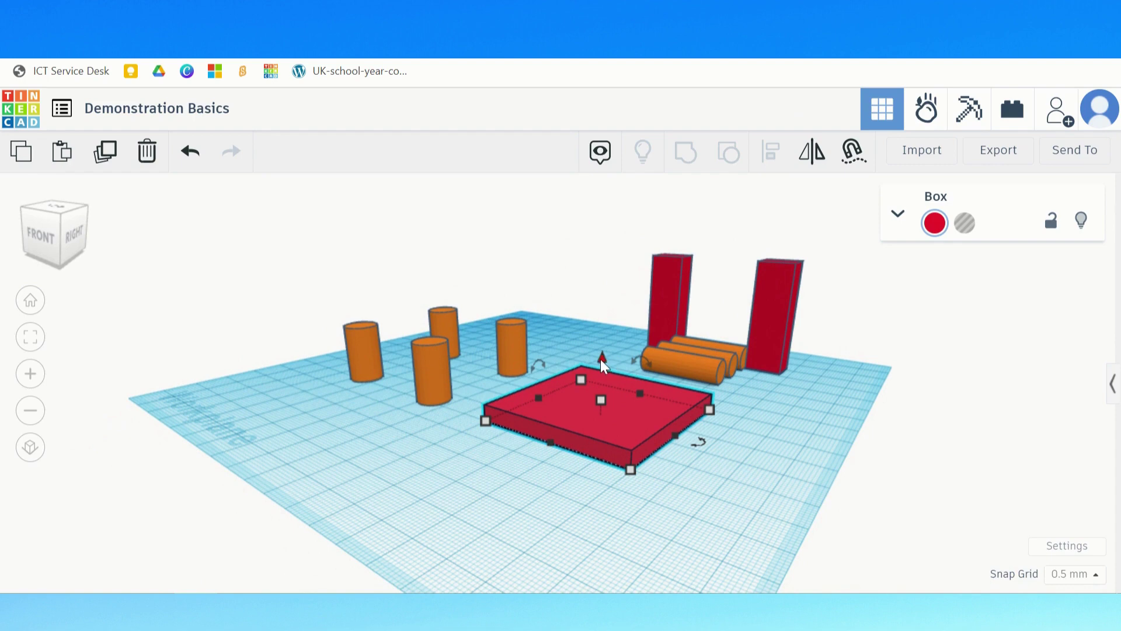
{"action": "left_click_drag", "start_coordinate": [603, 353], "coordinate": [581, 290]}
{"action": "right_click_drag", "start_coordinate": [523, 467], "coordinate": [637, 327]}
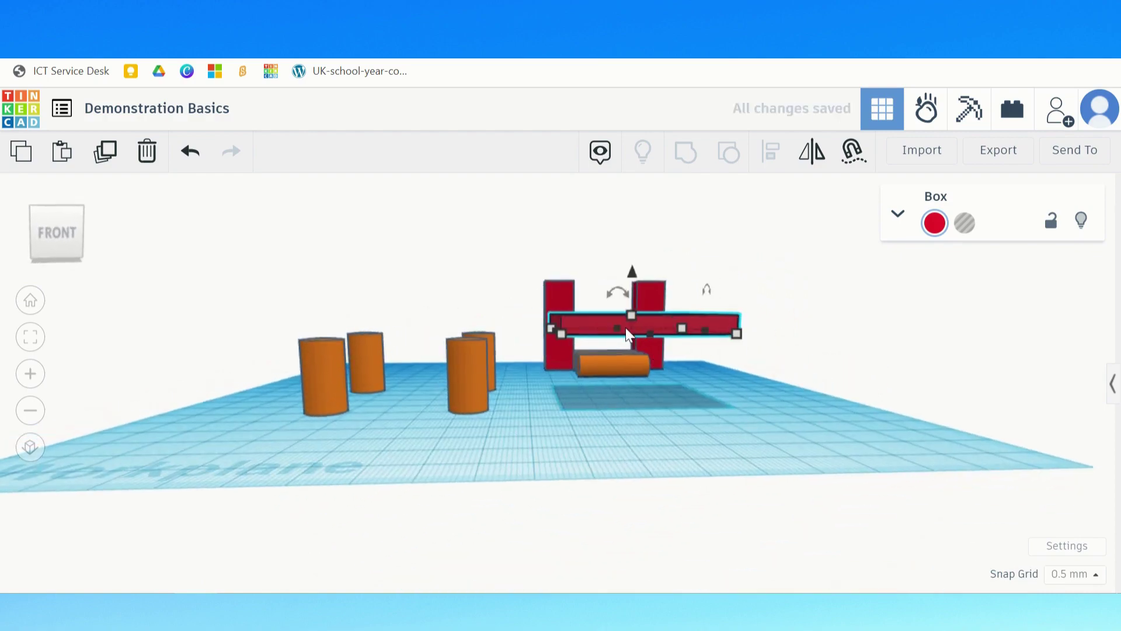
{"action": "key", "text": "Left"}
{"action": "key", "text": "Left"}
{"action": "key", "text": "Left"}
{"action": "key", "text": "Left"}
{"action": "key", "text": "Left"}
{"action": "key", "text": "Left"}
{"action": "right_click_drag", "start_coordinate": [628, 334], "coordinate": [548, 350]}
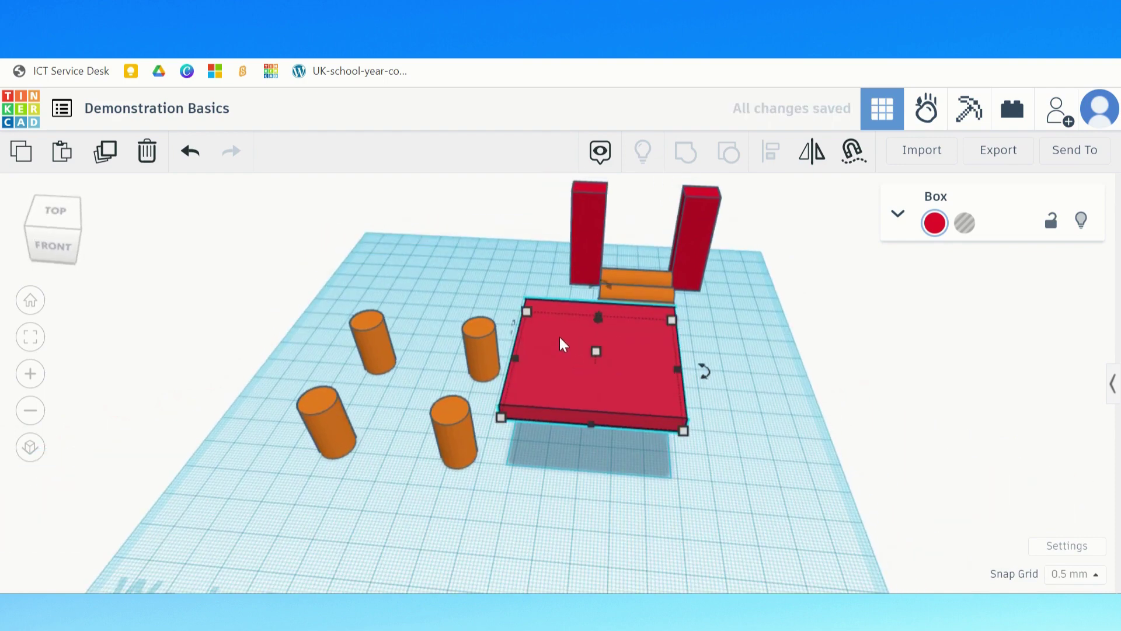
{"action": "key", "text": "ctrl+z"}
{"action": "key", "text": "ctrl+z"}
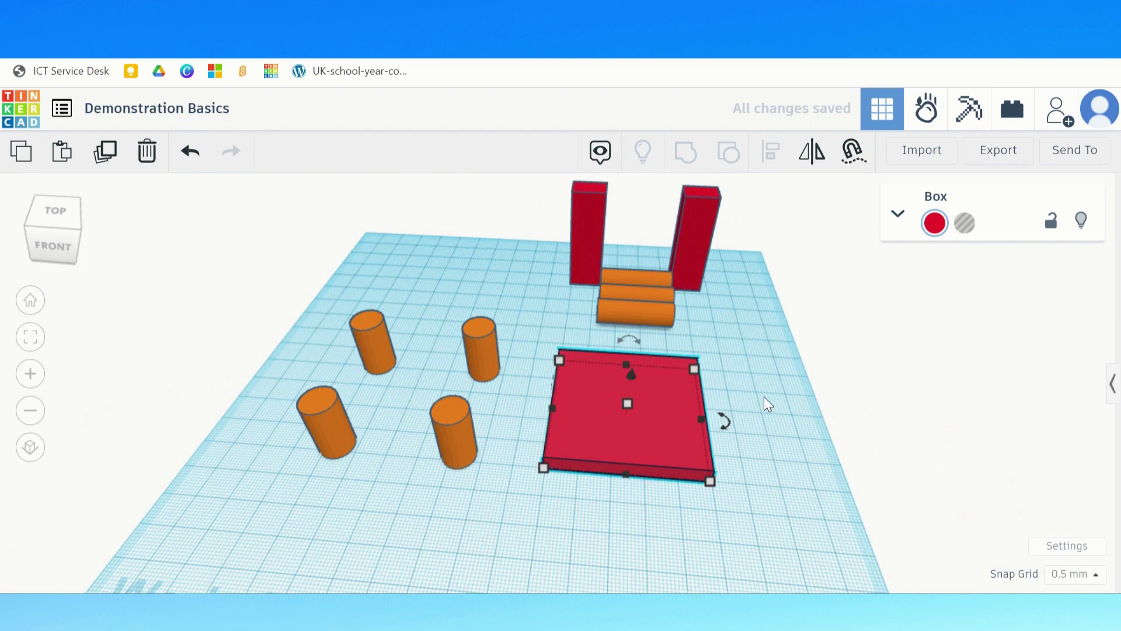
{"action": "right_click_drag", "start_coordinate": [765, 403], "coordinate": [769, 398]}
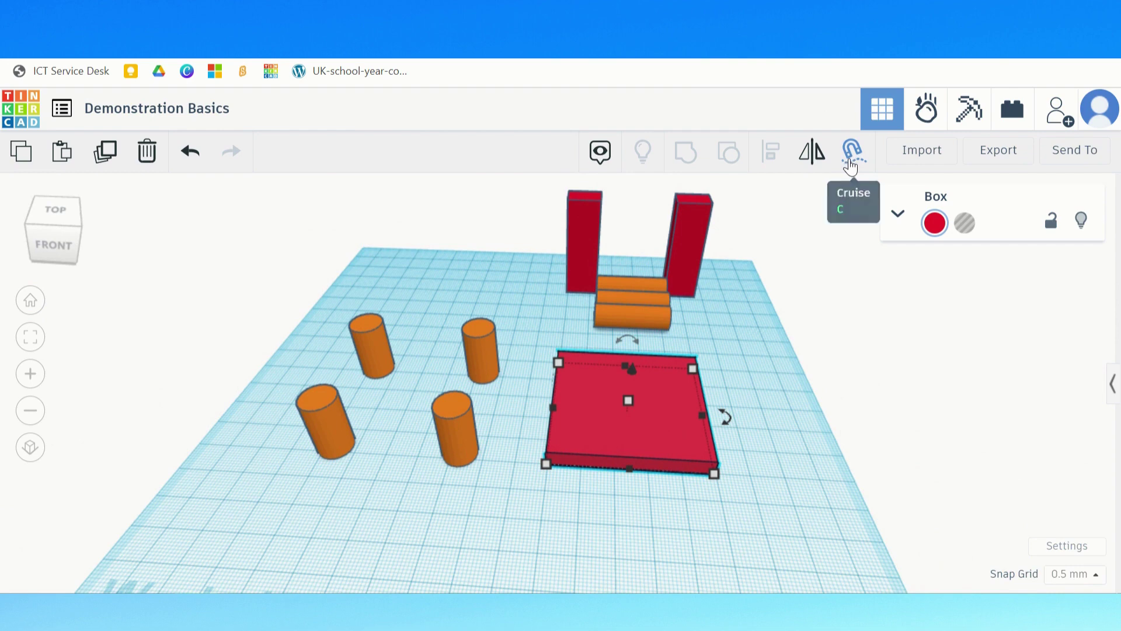
Drop the slab onto the four orange cylinders with Cruise and nudge it down onto them.
{"action": "left_click", "coordinate": [851, 167]}
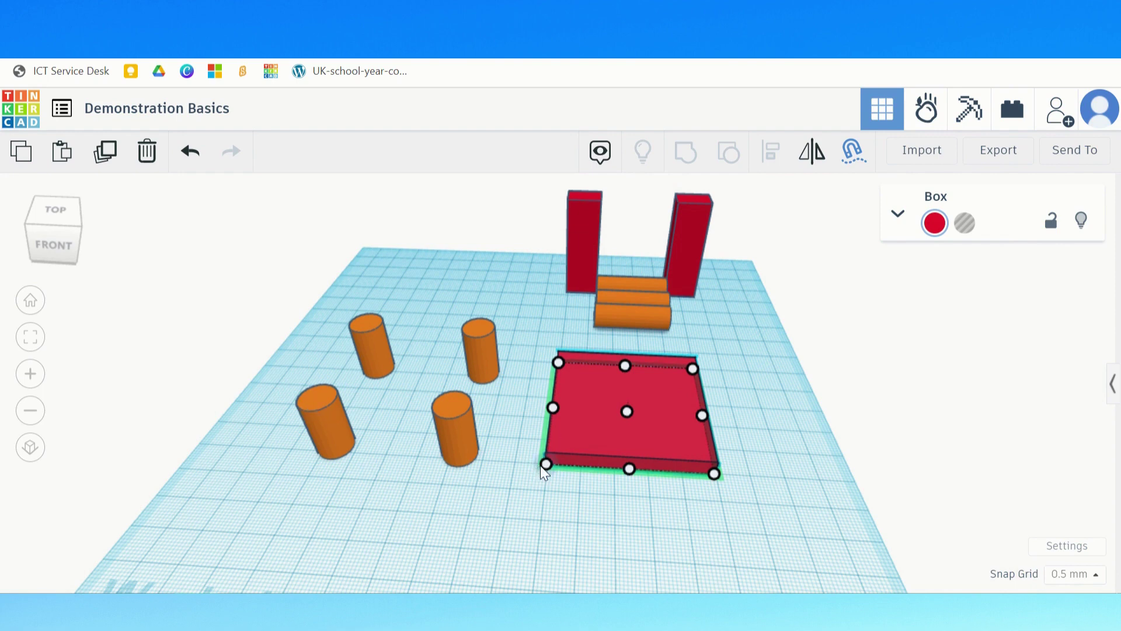
{"action": "left_click_drag", "start_coordinate": [546, 467], "coordinate": [303, 405]}
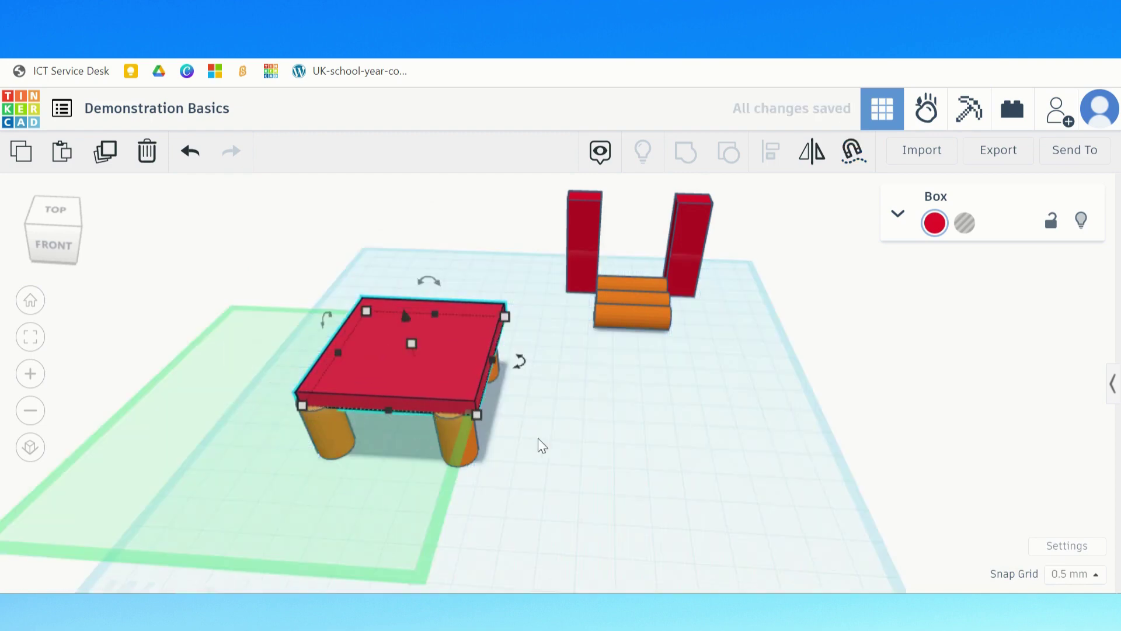
{"action": "right_click_drag", "start_coordinate": [583, 436], "coordinate": [613, 430]}
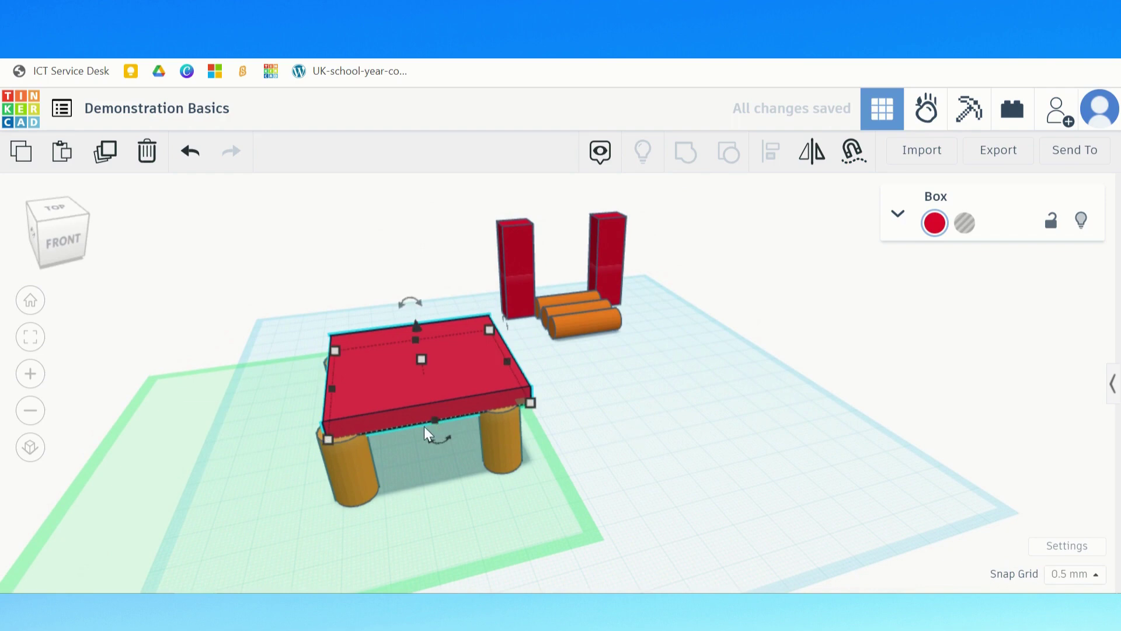
{"action": "key", "text": "ctrl+Down"}
{"action": "key", "text": "ctrl+Down"}
{"action": "key", "text": "ctrl+Down"}
{"action": "key", "text": "ctrl+Down"}
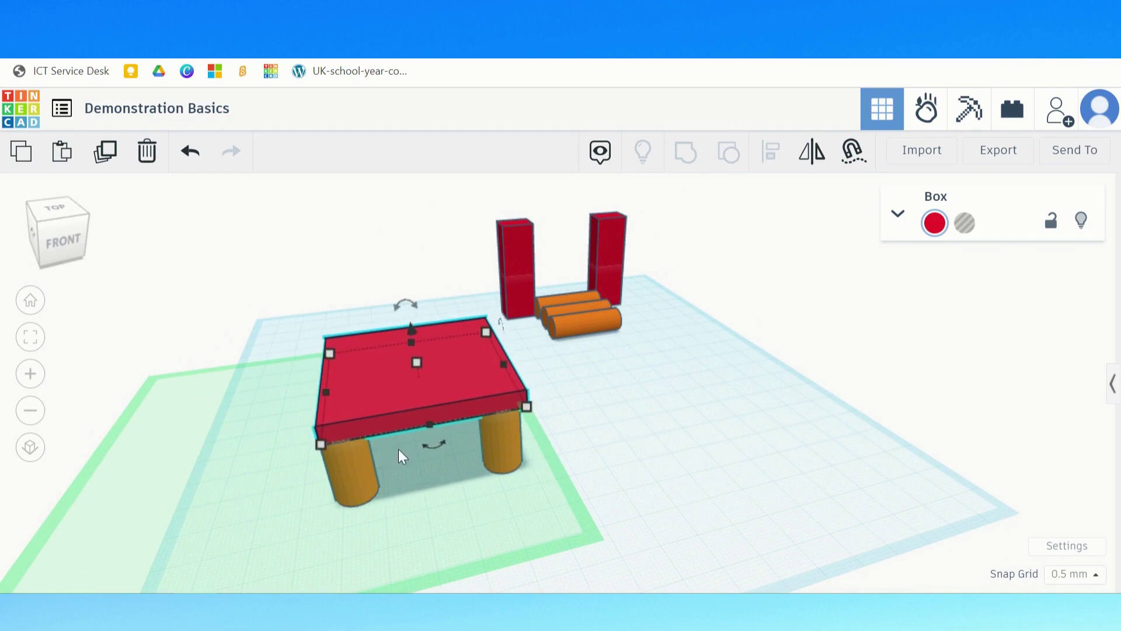
{"action": "right_click_drag", "start_coordinate": [601, 442], "coordinate": [408, 456]}
{"action": "right_click_drag", "start_coordinate": [523, 442], "coordinate": [807, 440]}
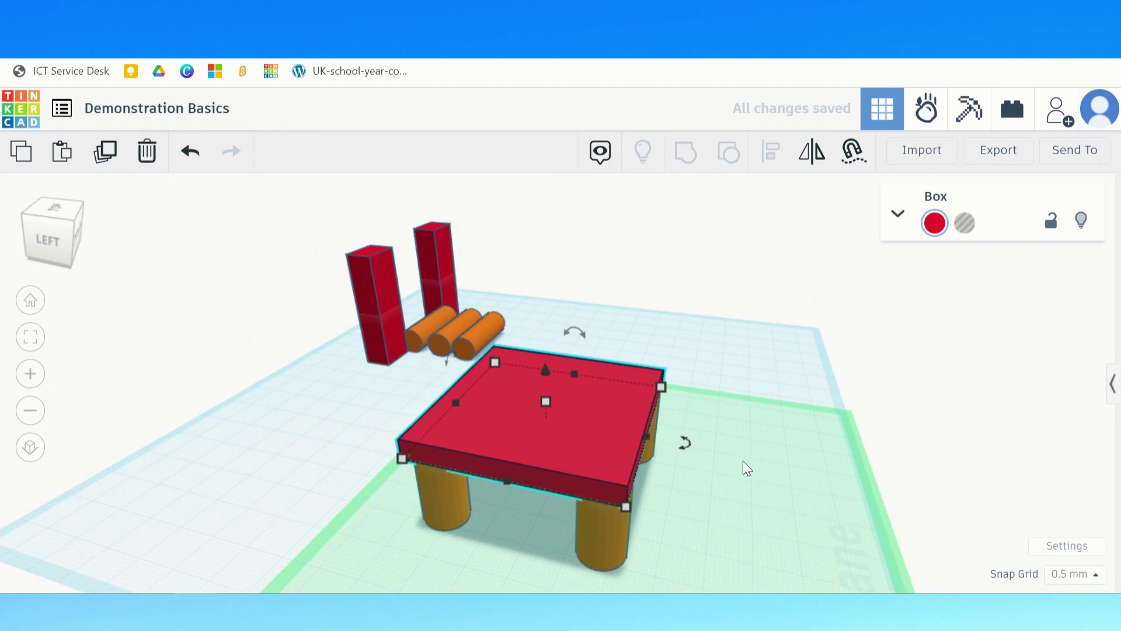
{"action": "right_click_drag", "start_coordinate": [709, 465], "coordinate": [501, 425]}
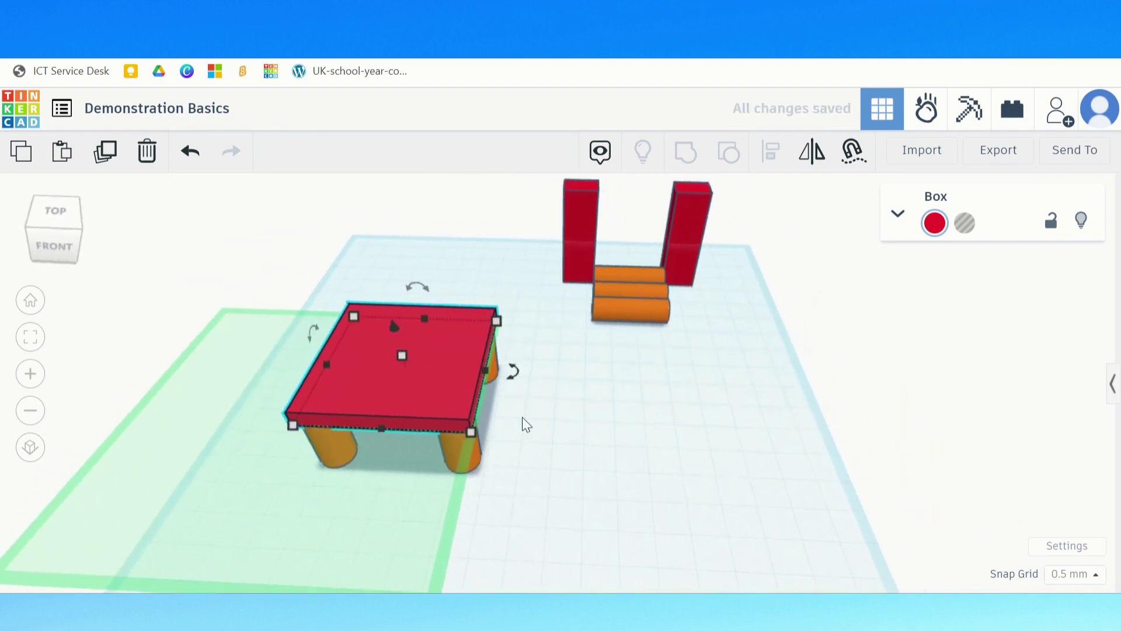
Select the right tall red upright and move it toward the front of the workplane.
{"action": "left_click", "coordinate": [526, 425]}
{"action": "right_click_drag", "start_coordinate": [549, 409], "coordinate": [595, 387]}
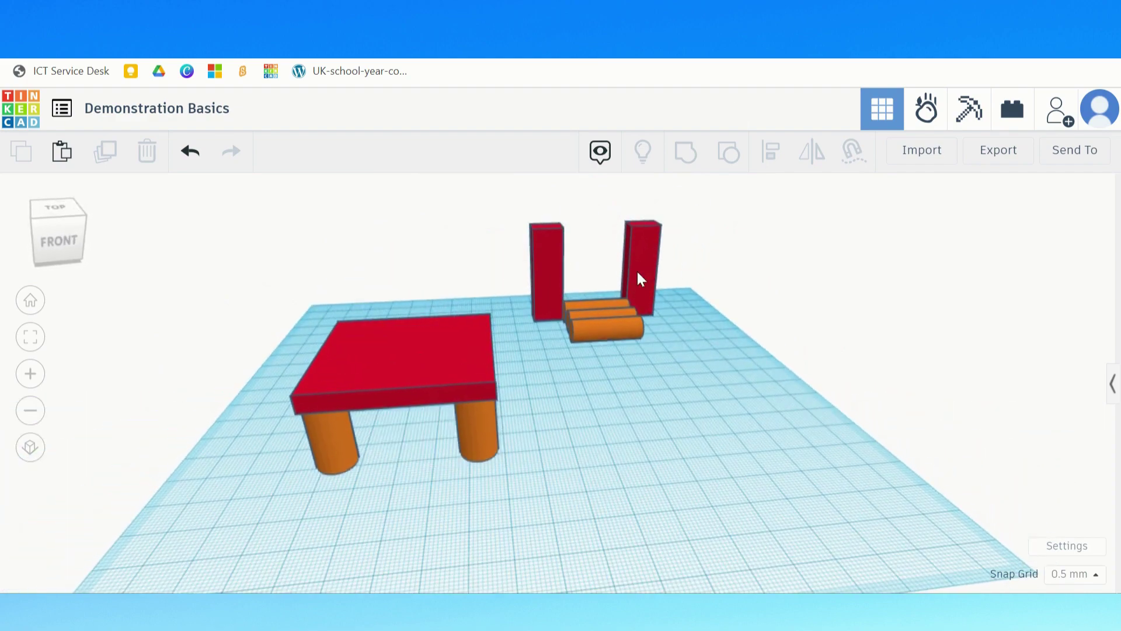
{"action": "left_click", "coordinate": [639, 270]}
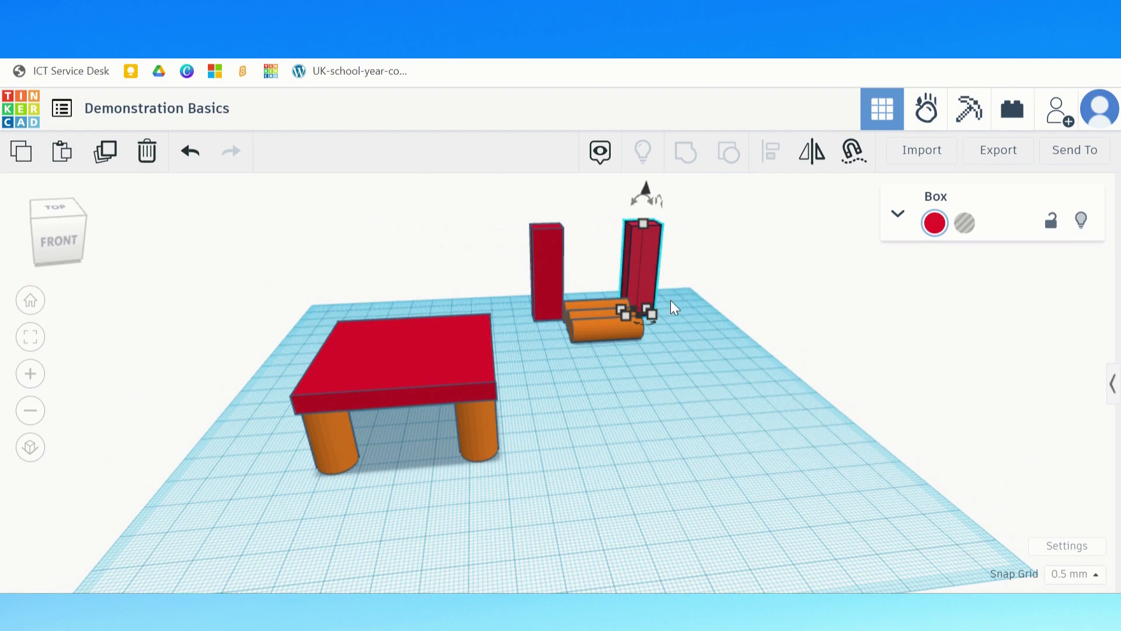
{"action": "right_click_drag", "start_coordinate": [675, 315], "coordinate": [680, 289]}
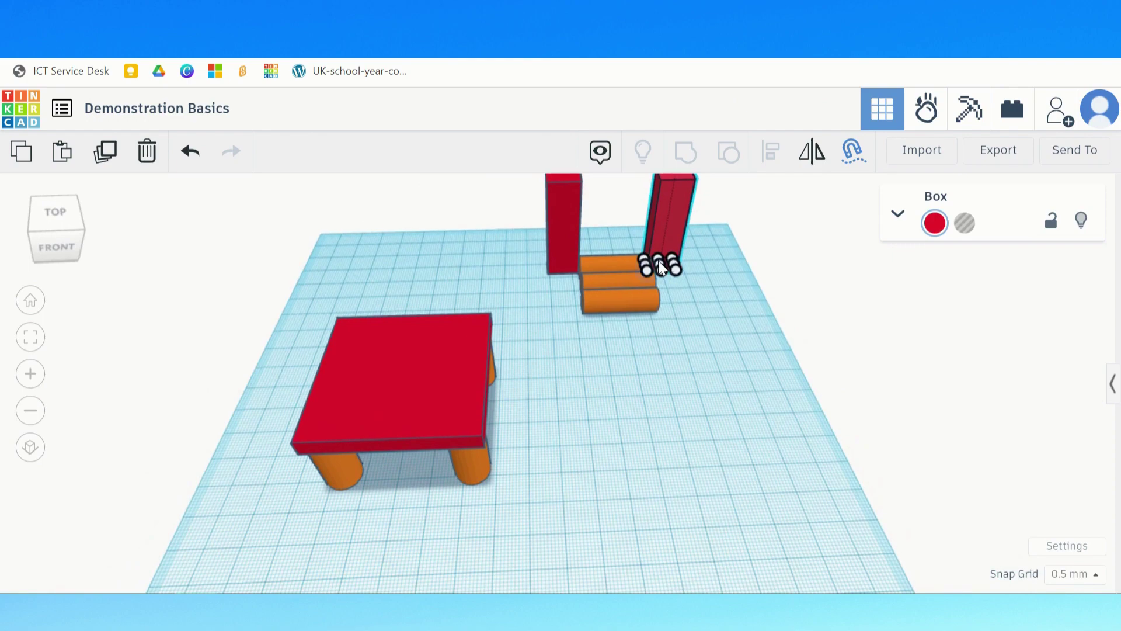
{"action": "scroll", "coordinate": [660, 267], "scroll_direction": "up", "scroll_amount": 3}
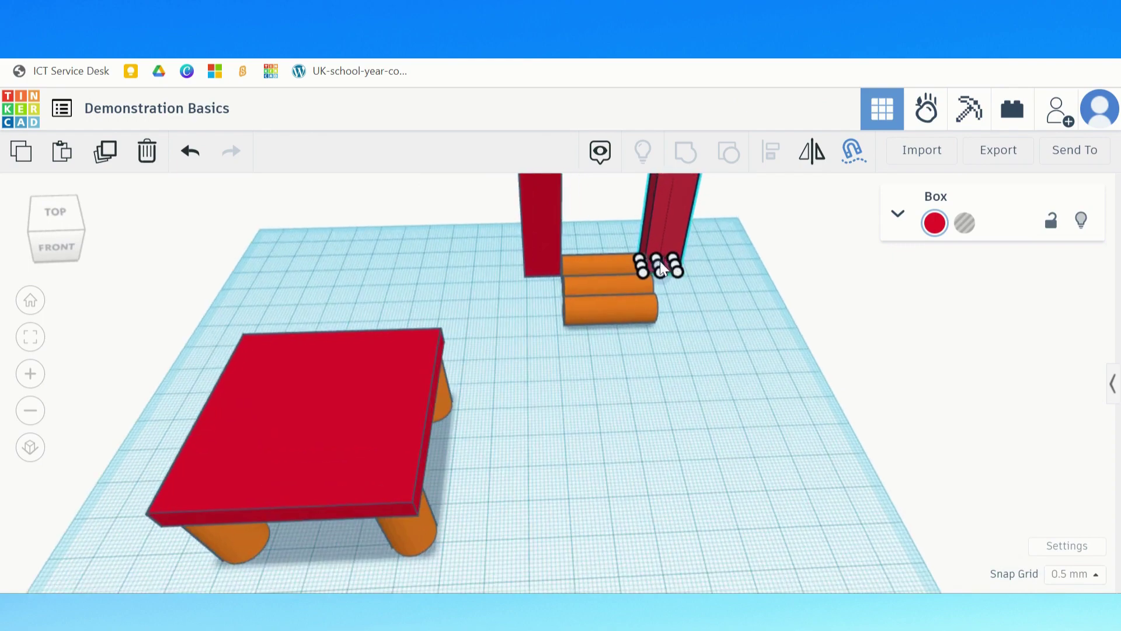
{"action": "scroll", "coordinate": [660, 267], "scroll_direction": "up", "scroll_amount": 5}
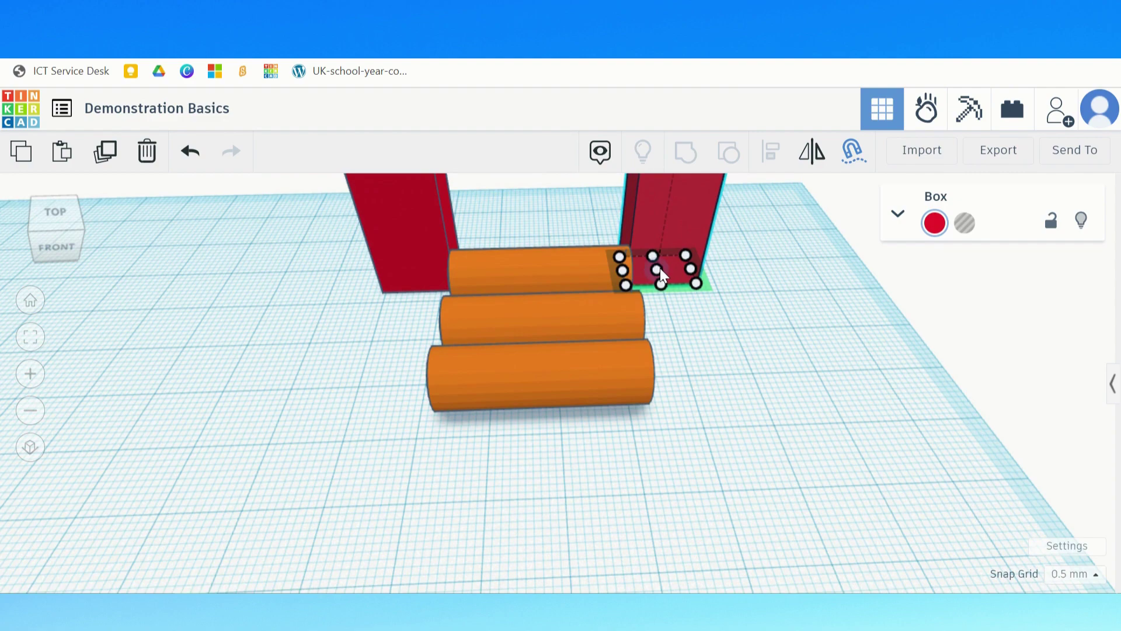
{"action": "left_click_drag", "start_coordinate": [660, 275], "coordinate": [378, 505]}
{"action": "scroll", "coordinate": [588, 475], "scroll_direction": "down", "scroll_amount": 6}
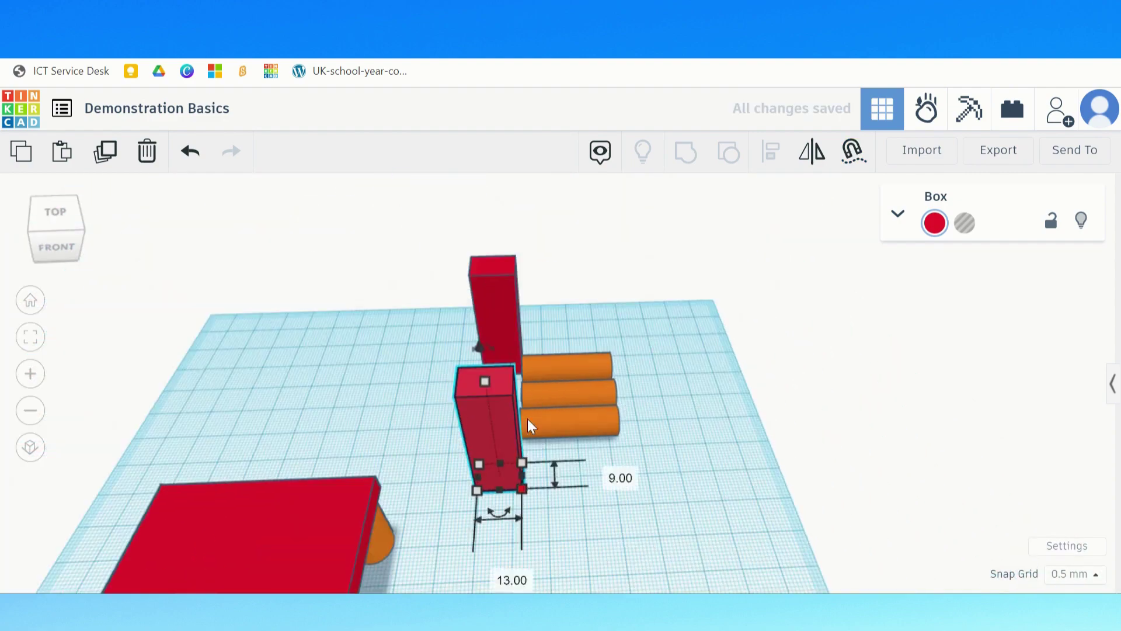
{"action": "scroll", "coordinate": [739, 448], "scroll_direction": "up", "scroll_amount": 1}
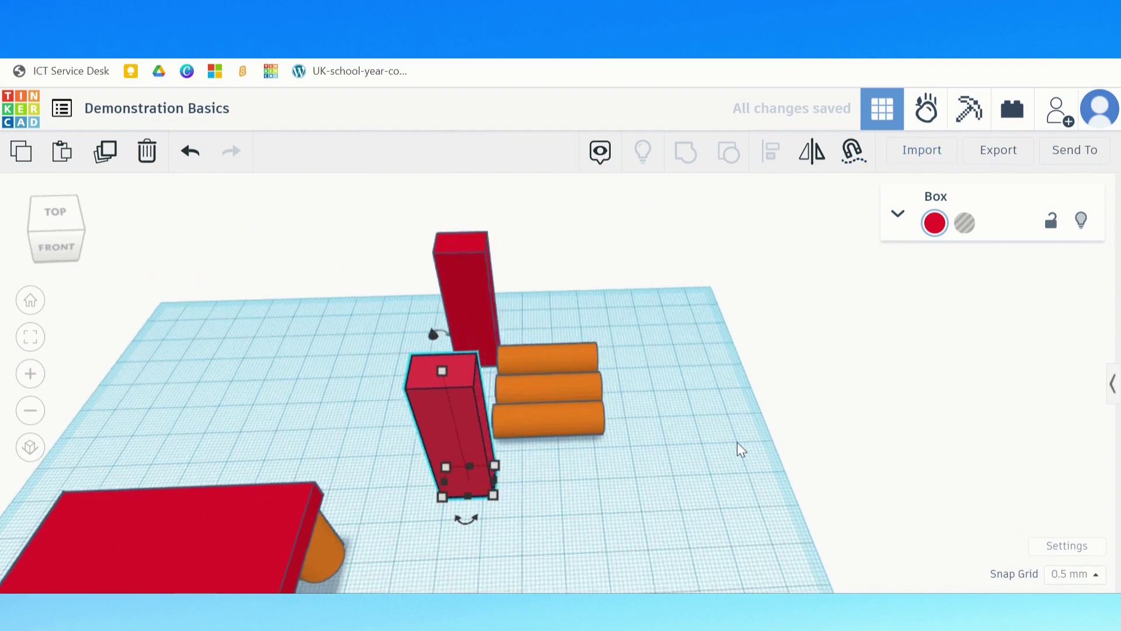
{"action": "scroll", "coordinate": [749, 430], "scroll_direction": "down", "scroll_amount": 5}
{"action": "scroll", "coordinate": [800, 237], "scroll_direction": "up", "scroll_amount": 2}
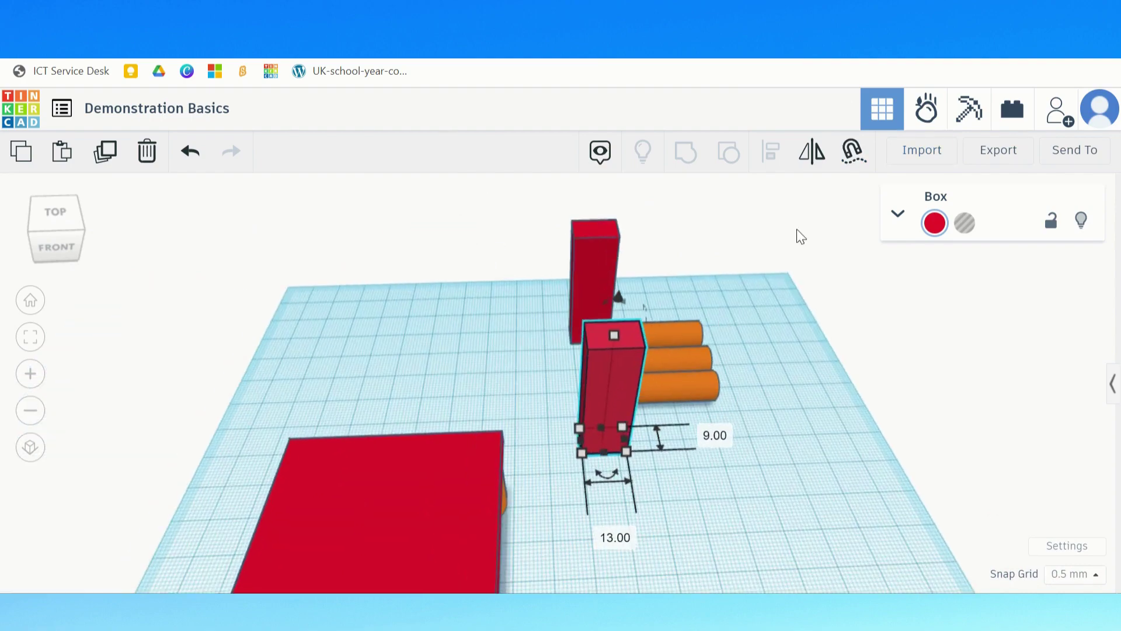
Snap the tall box onto the seat's back corner with Cruise, reselecting it to adjust.
{"action": "left_click", "coordinate": [852, 150]}
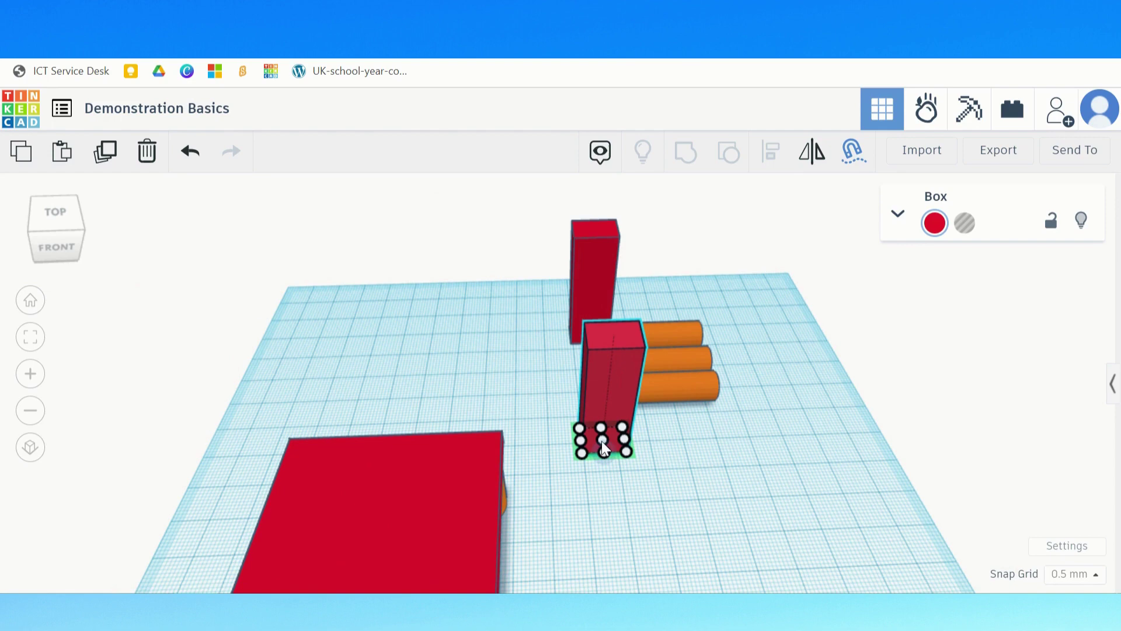
{"action": "left_click_drag", "start_coordinate": [603, 444], "coordinate": [461, 461]}
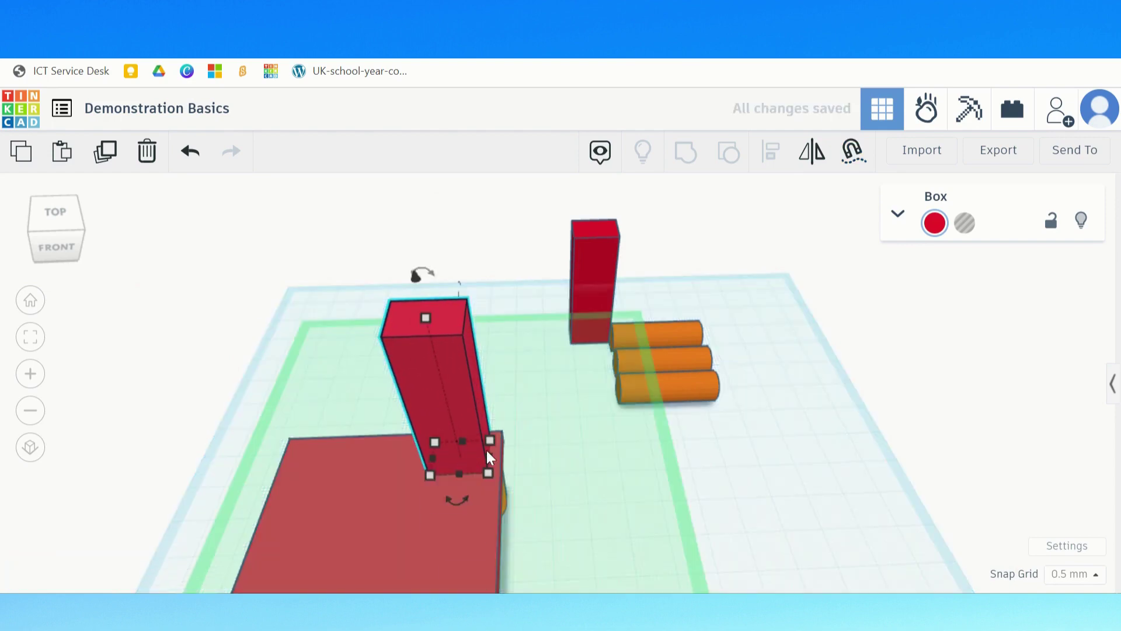
{"action": "left_click", "coordinate": [618, 439]}
{"action": "left_click", "coordinate": [474, 455]}
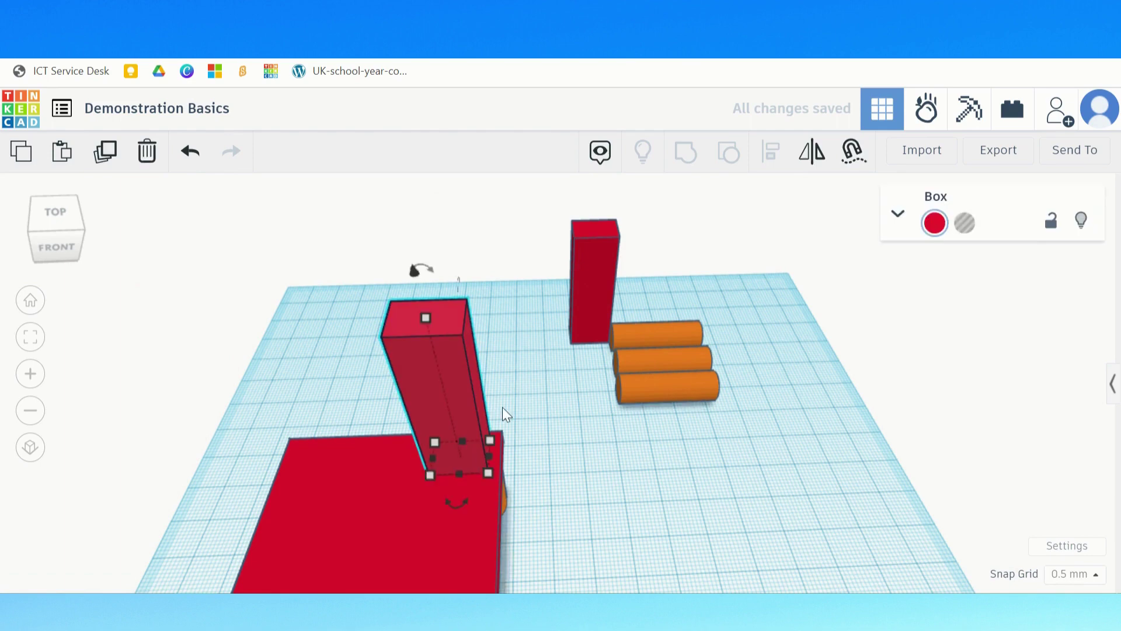
{"action": "left_click", "coordinate": [851, 153]}
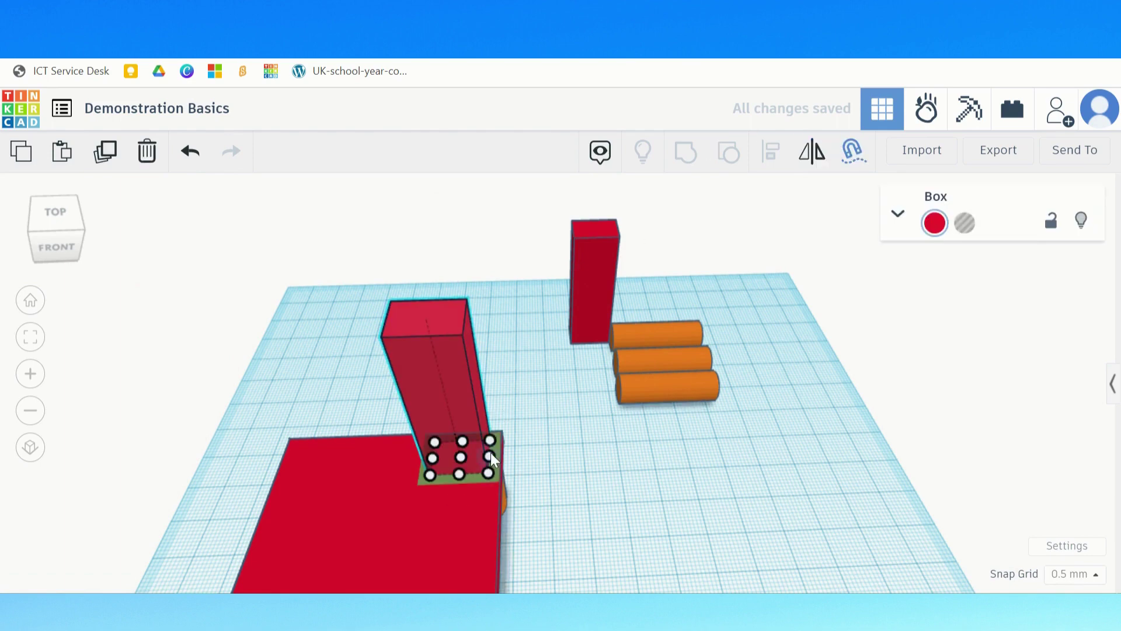
{"action": "left_click_drag", "start_coordinate": [490, 453], "coordinate": [498, 450]}
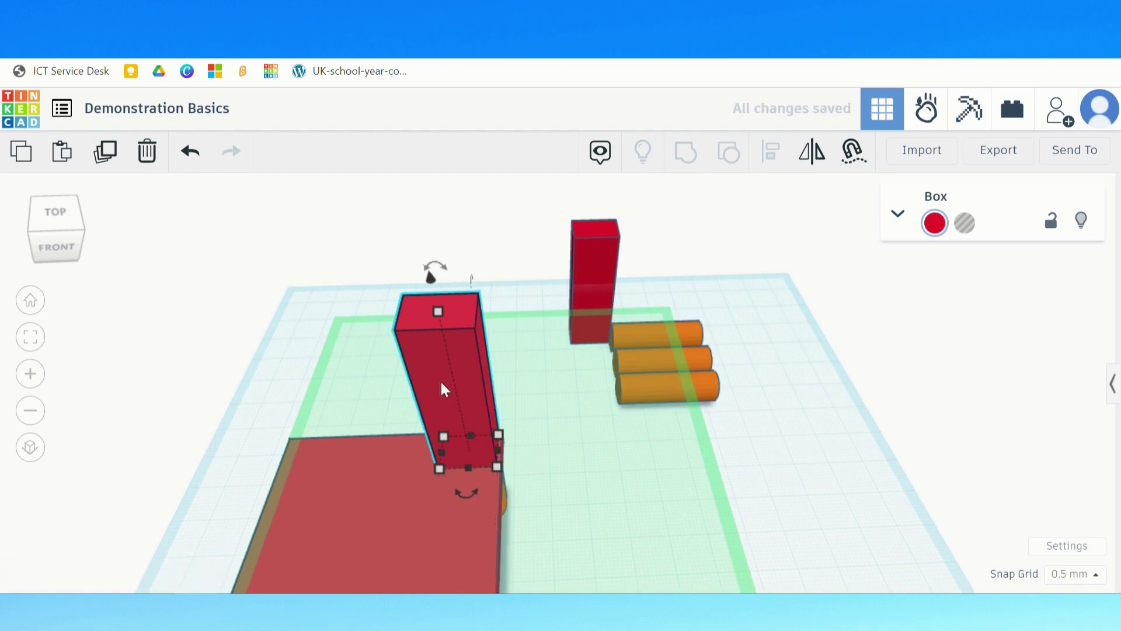
{"action": "right_click_drag", "start_coordinate": [527, 412], "coordinate": [362, 356]}
Snap the second tall red box onto the seat's other back corner using Cruise.
{"action": "mouse_move", "coordinate": [475, 415]}
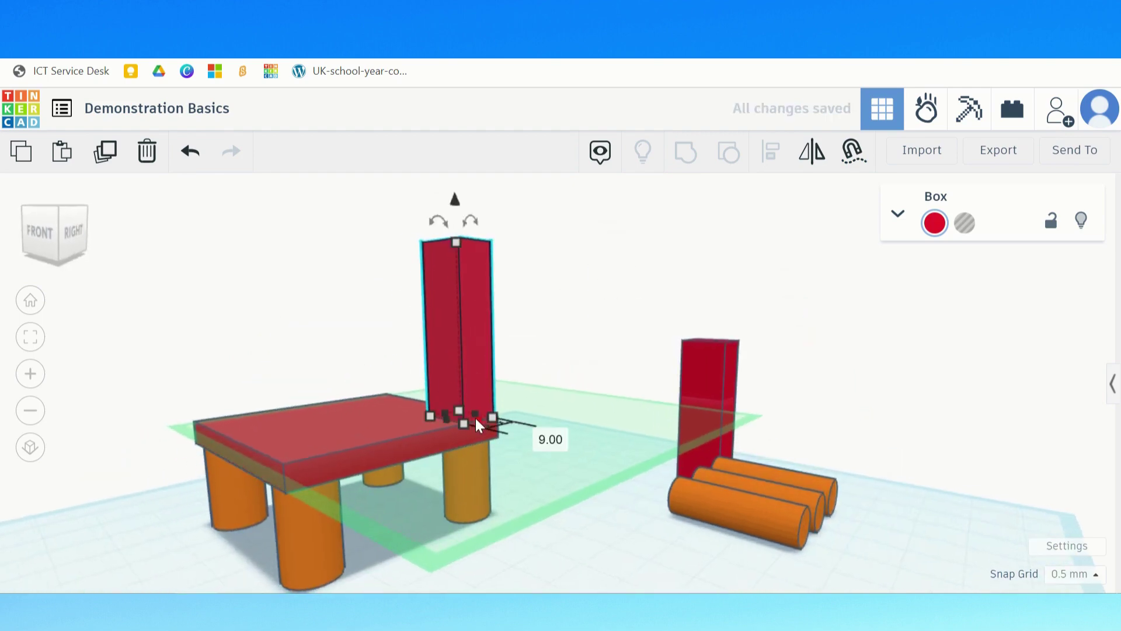
{"action": "left_click", "coordinate": [604, 324]}
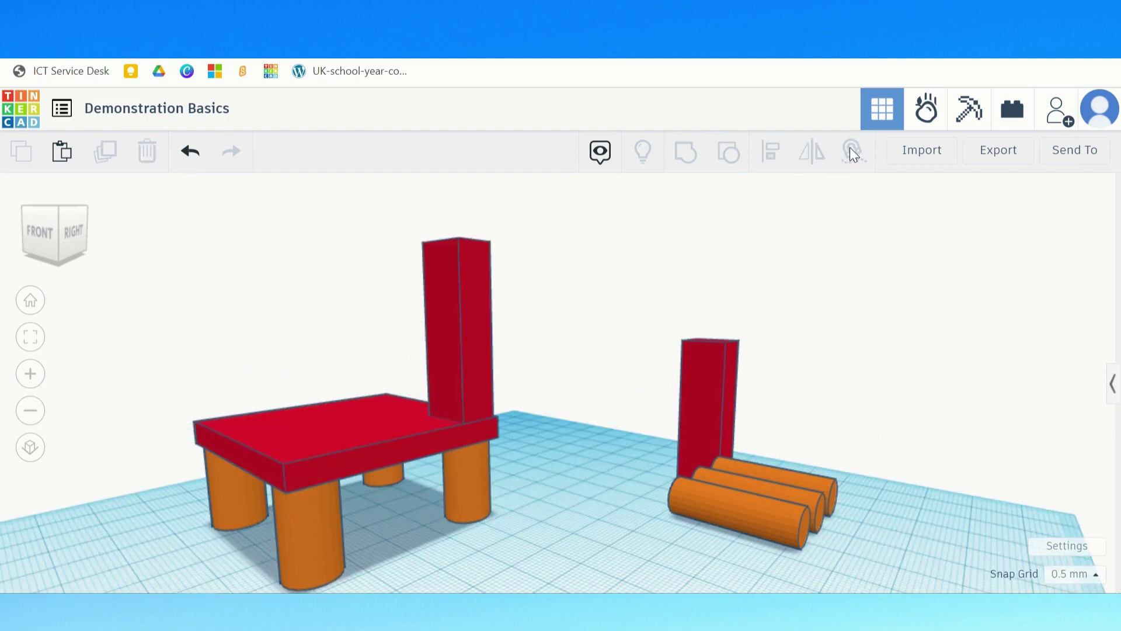
{"action": "left_click", "coordinate": [481, 376]}
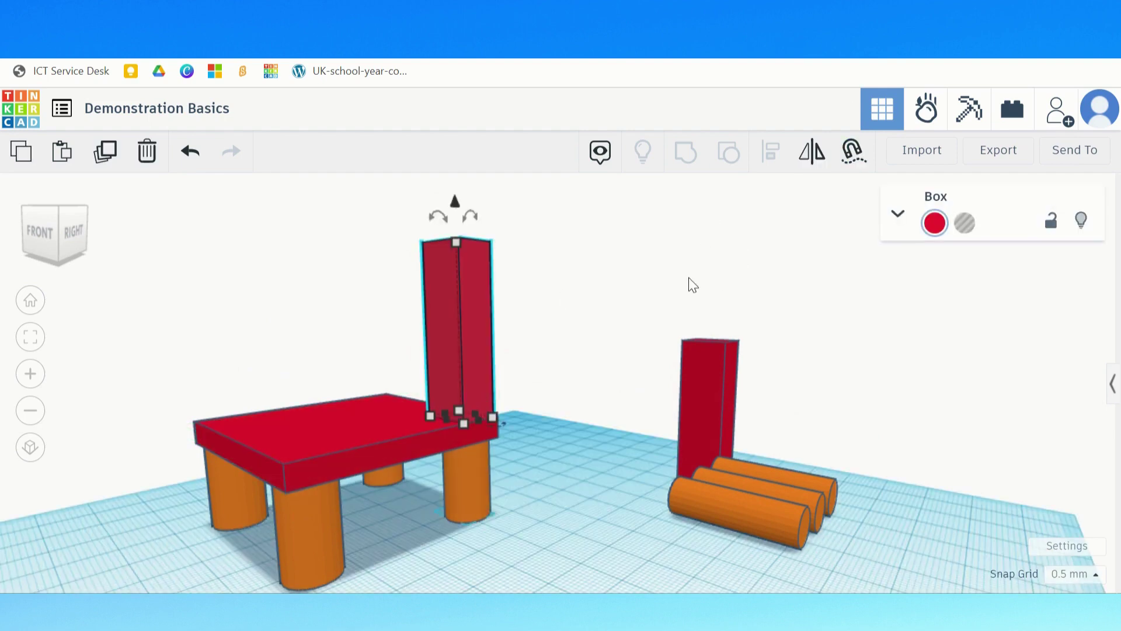
{"action": "right_click_drag", "start_coordinate": [528, 338], "coordinate": [671, 388]}
{"action": "left_click", "coordinate": [616, 315]}
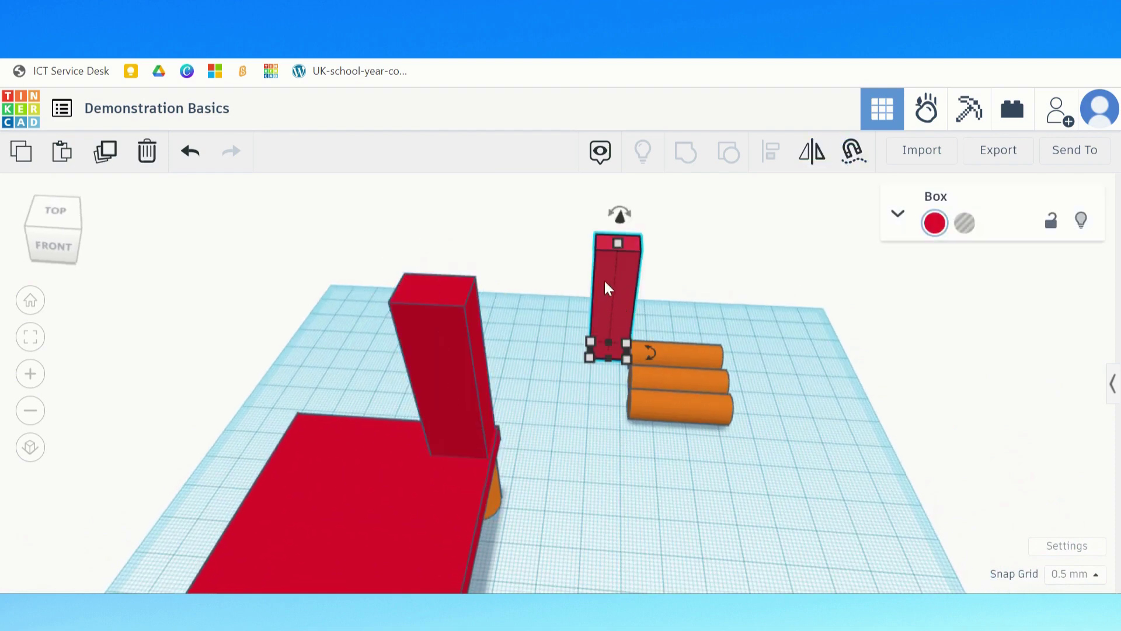
{"action": "left_click", "coordinate": [852, 150]}
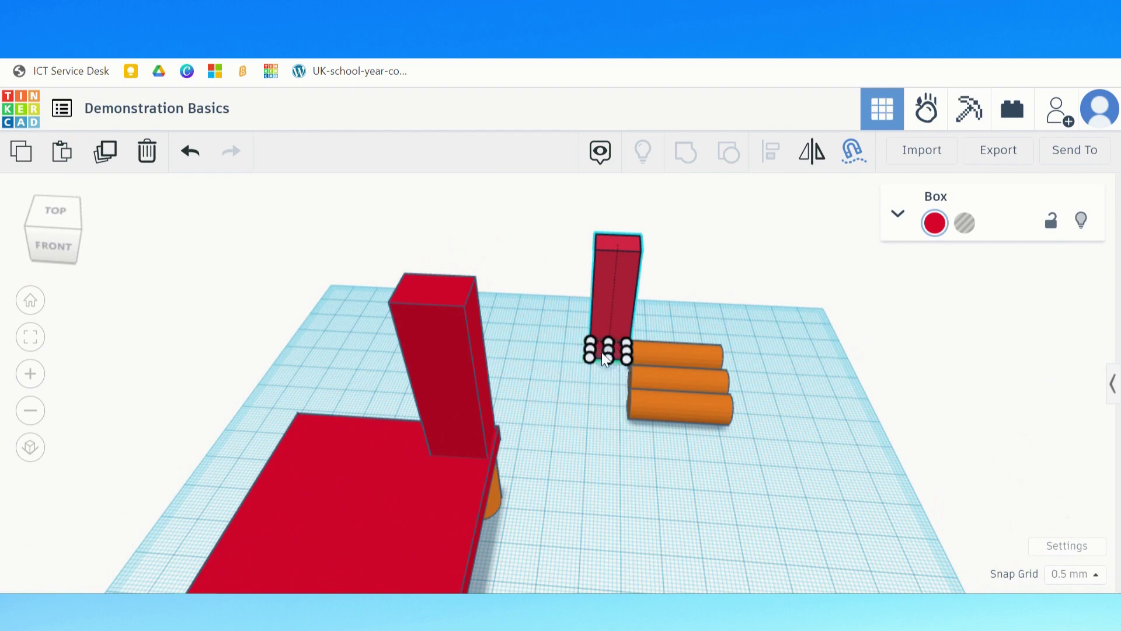
{"action": "left_click_drag", "start_coordinate": [606, 347], "coordinate": [310, 447]}
Check the second post's placement, return to Home view, and deselect it.
{"action": "right_click_drag", "start_coordinate": [576, 473], "coordinate": [724, 456]}
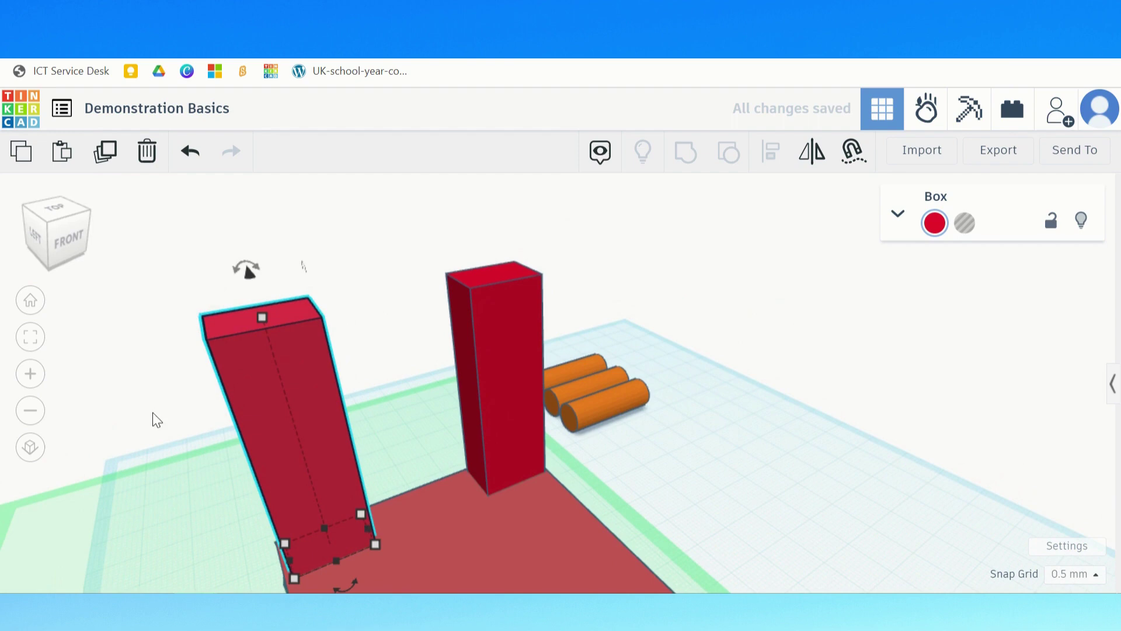
{"action": "left_click", "coordinate": [30, 300]}
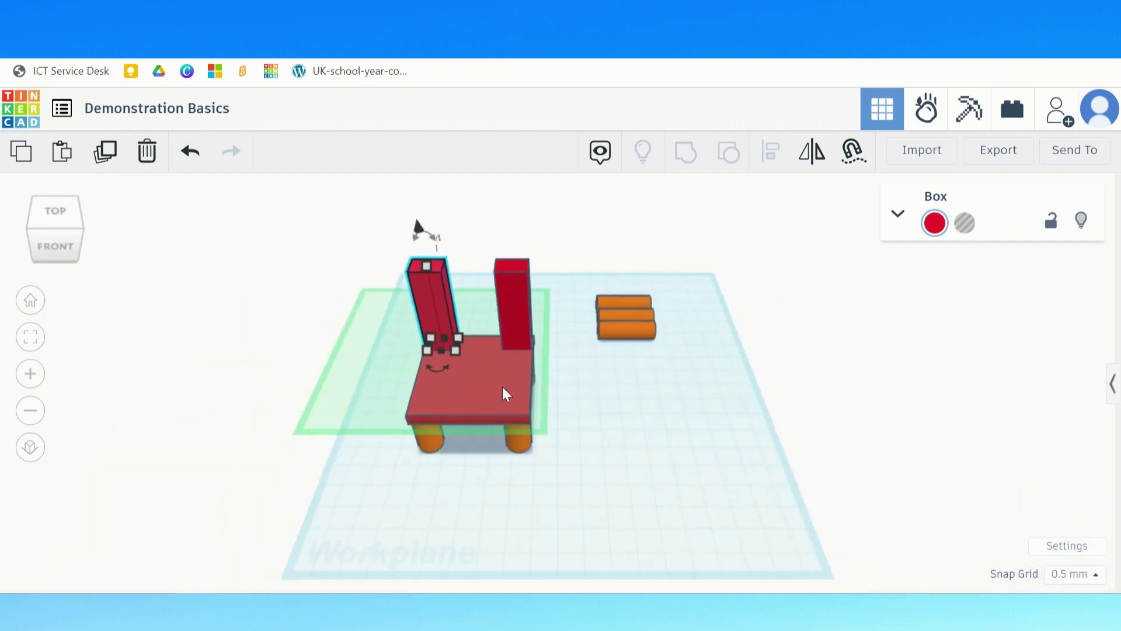
{"action": "scroll", "coordinate": [503, 387], "scroll_direction": "up", "scroll_amount": 1}
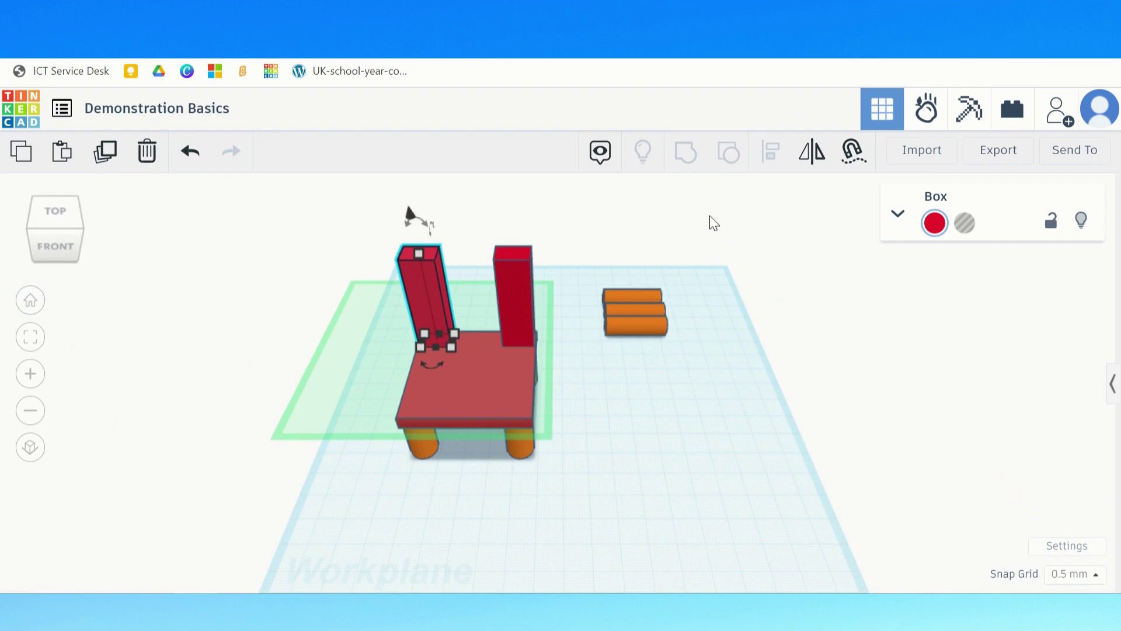
{"action": "left_click", "coordinate": [609, 364]}
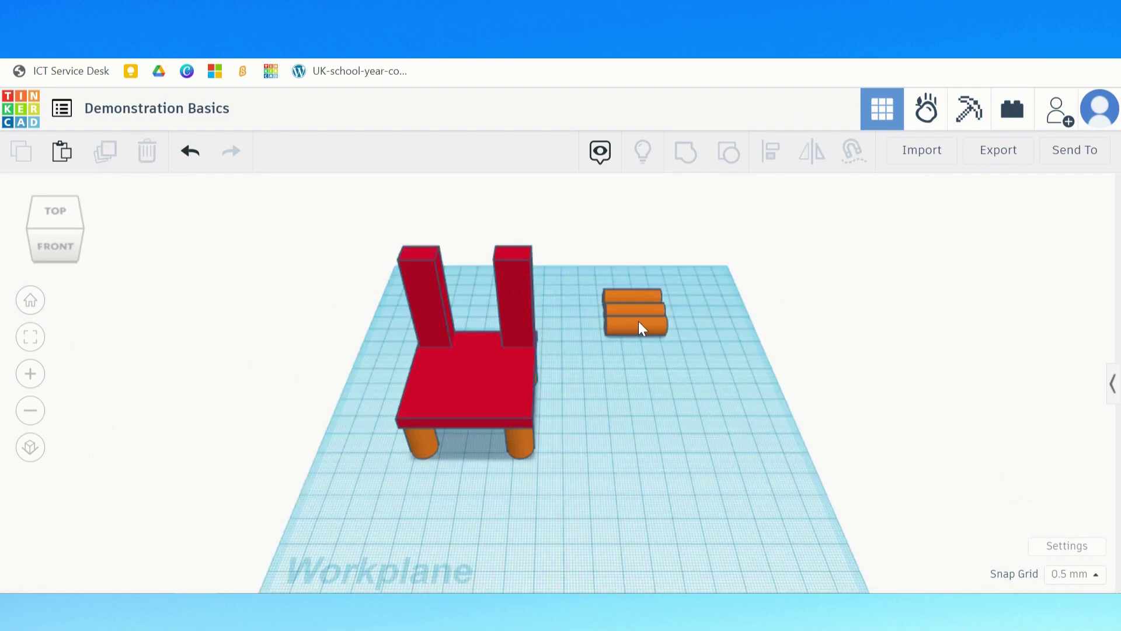
{"action": "scroll", "coordinate": [663, 324], "scroll_direction": "up", "scroll_amount": 2}
{"action": "scroll", "coordinate": [653, 323], "scroll_direction": "up", "scroll_amount": 1}
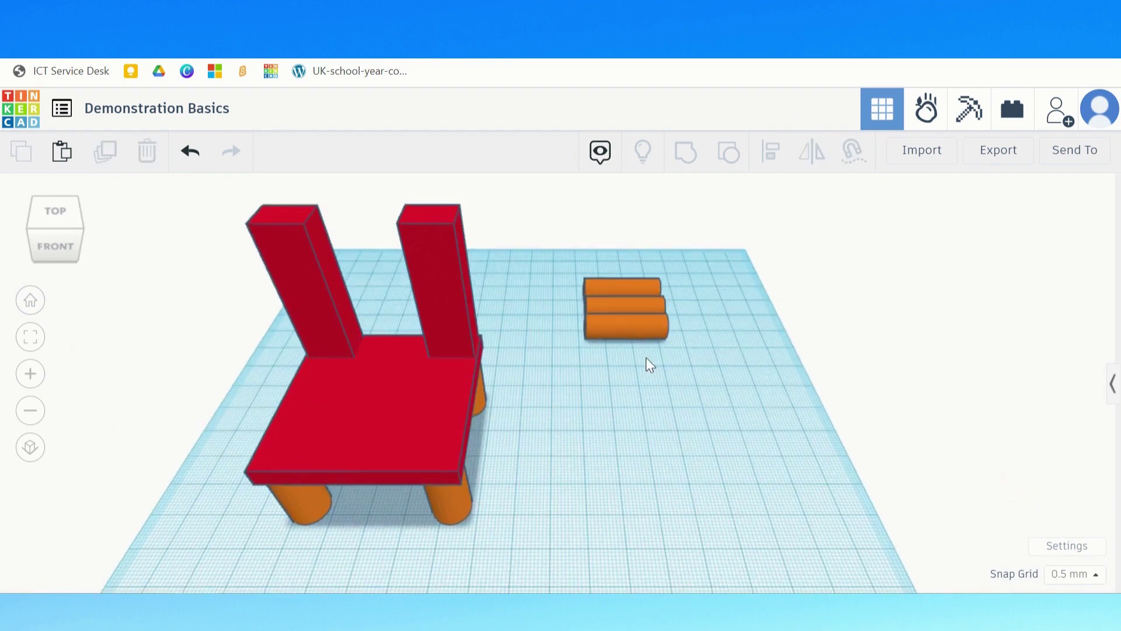
Pull the stacked orange cylinders apart so they lie separately on the workplane.
{"action": "left_click_drag", "start_coordinate": [642, 328], "coordinate": [594, 439]}
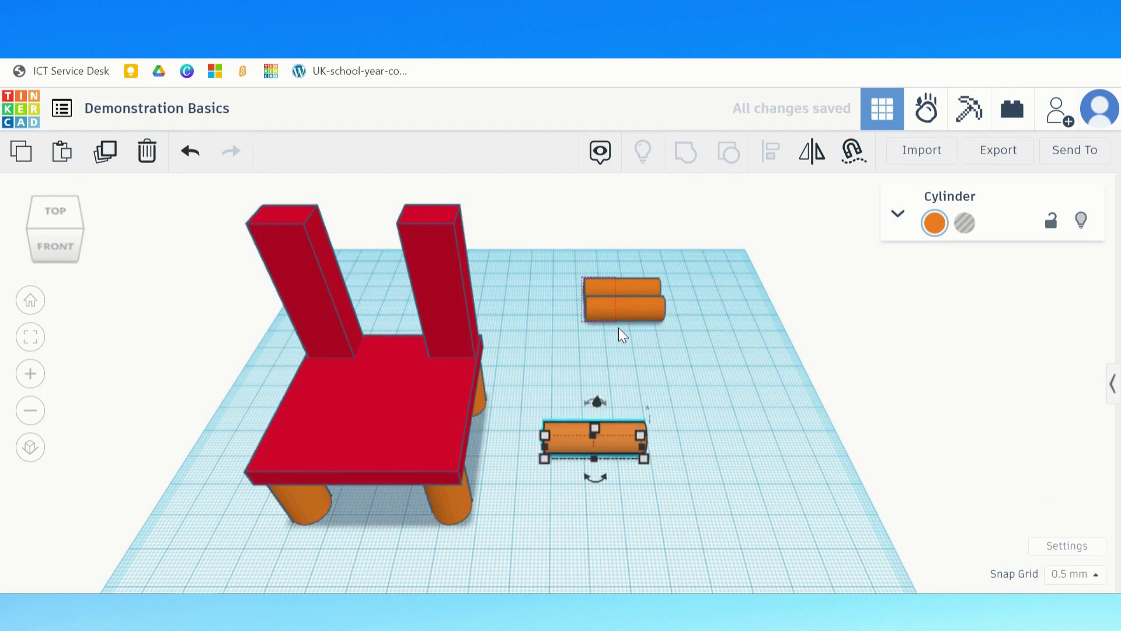
{"action": "left_click_drag", "start_coordinate": [619, 327], "coordinate": [591, 399]}
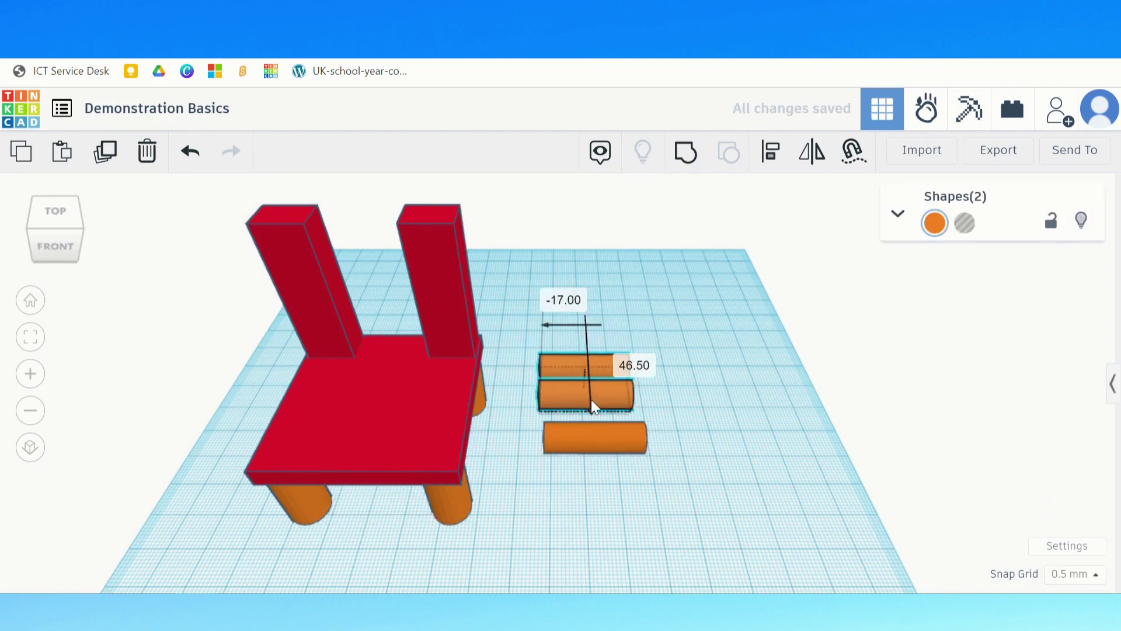
{"action": "left_click", "coordinate": [656, 412]}
{"action": "scroll", "coordinate": [636, 442], "scroll_direction": "up", "scroll_amount": 5}
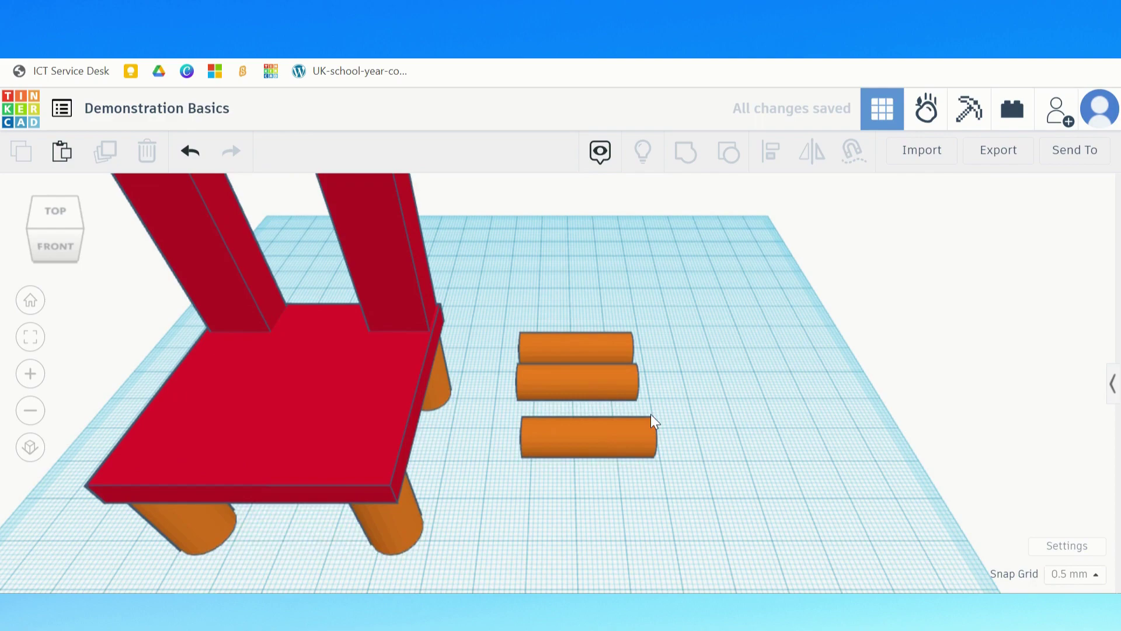
Cruise the front cylinder onto the seat between the posts and shorten it to fit.
{"action": "left_click", "coordinate": [645, 432]}
{"action": "left_click", "coordinate": [853, 151]}
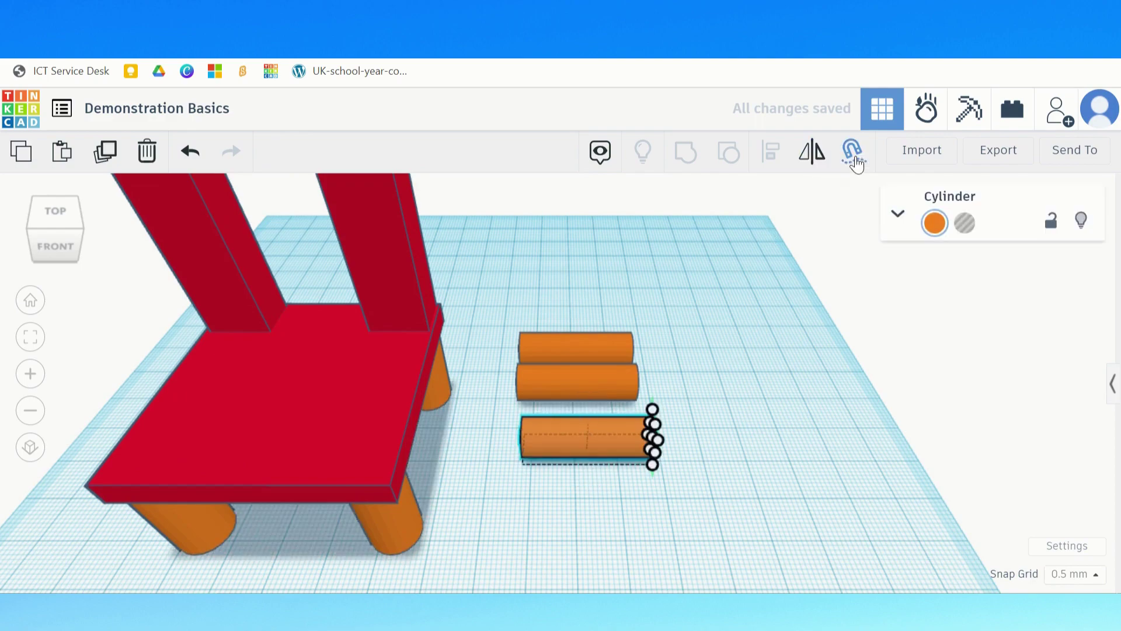
{"action": "right_click_drag", "start_coordinate": [715, 436], "coordinate": [853, 411]}
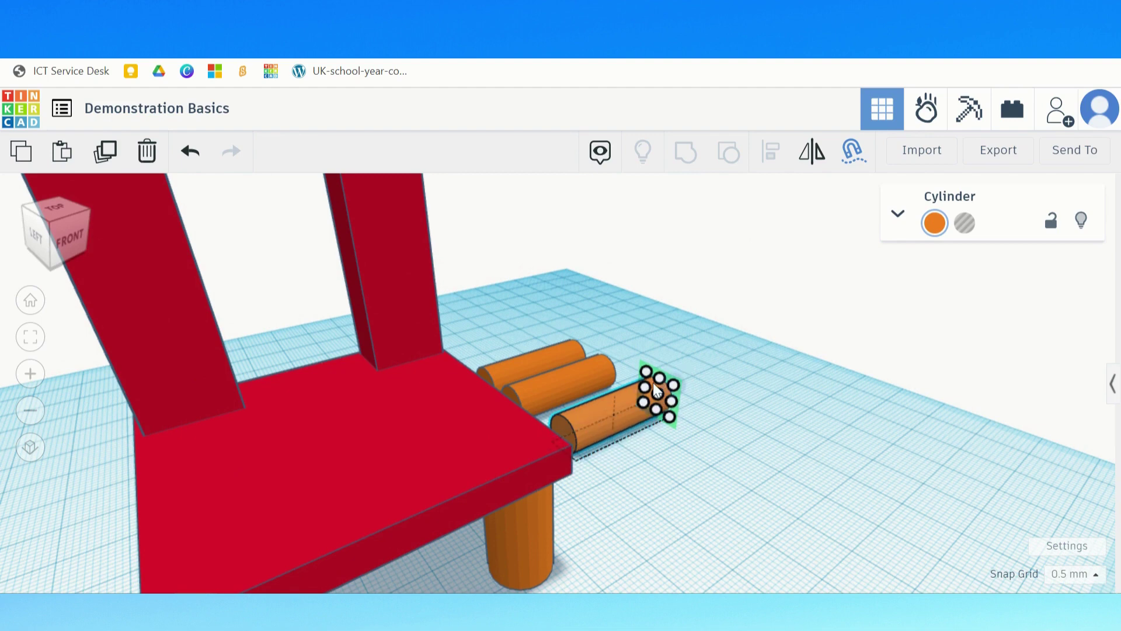
{"action": "right_click_drag", "start_coordinate": [535, 293], "coordinate": [612, 310]}
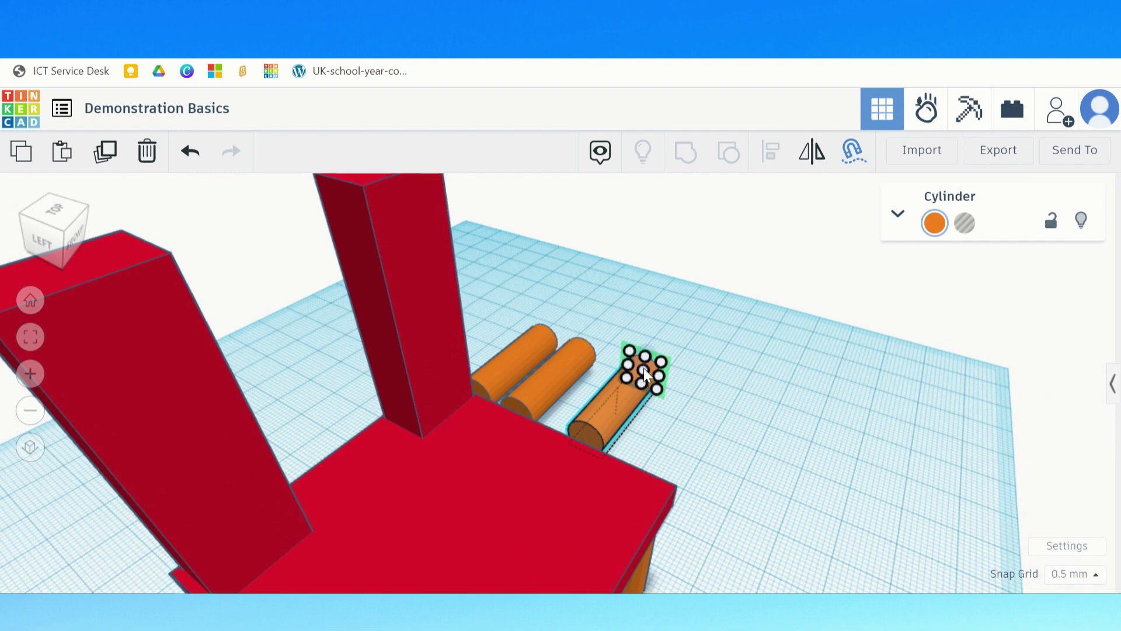
{"action": "left_click_drag", "start_coordinate": [643, 373], "coordinate": [391, 384]}
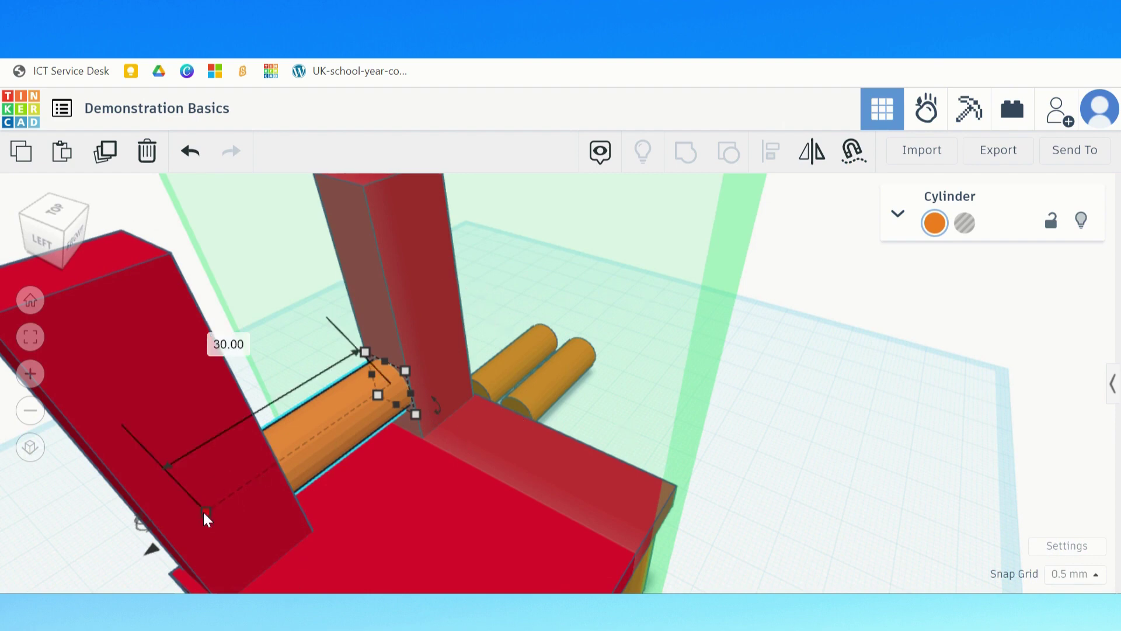
{"action": "left_click_drag", "start_coordinate": [202, 510], "coordinate": [273, 490]}
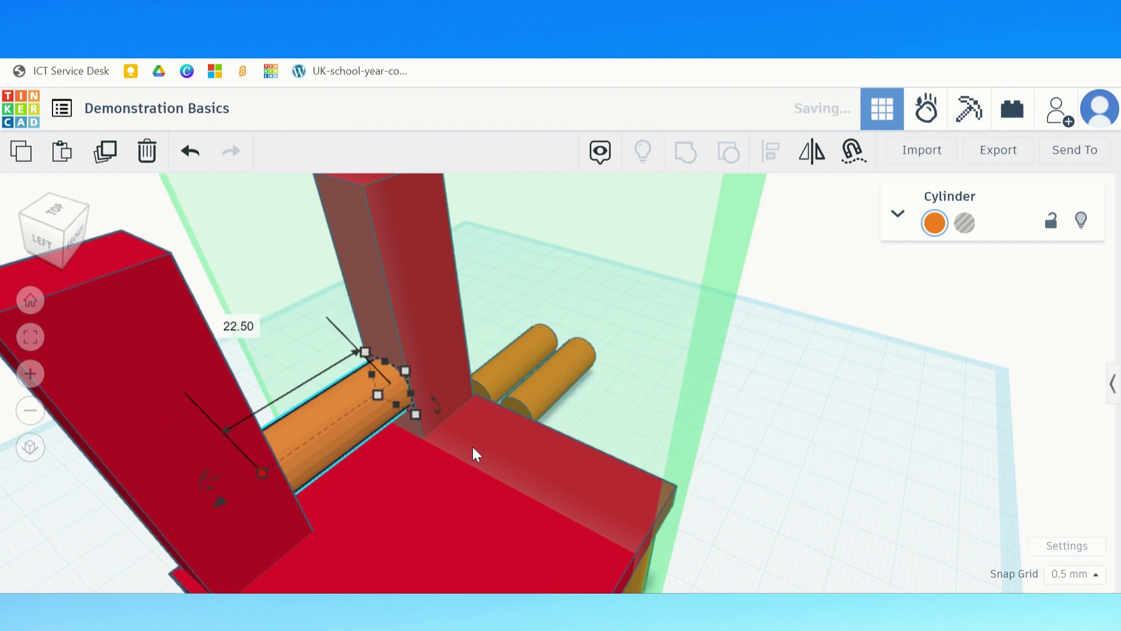
{"action": "mouse_move", "coordinate": [500, 449]}
{"action": "right_mouse_down"}
{"action": "mouse_move", "coordinate": [447, 462]}
{"action": "mouse_move", "coordinate": [514, 440]}
{"action": "right_mouse_up"}
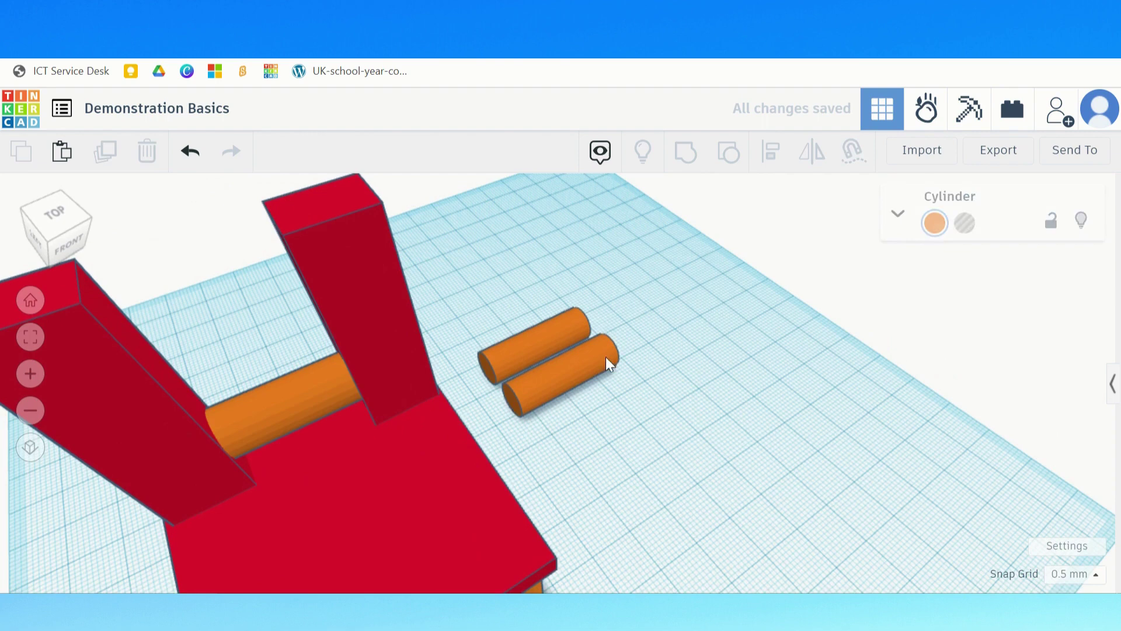
Snap another orange cylinder against the backrest post beside the first rung and shorten it to 22.
{"action": "left_click", "coordinate": [578, 359]}
{"action": "left_click", "coordinate": [866, 158]}
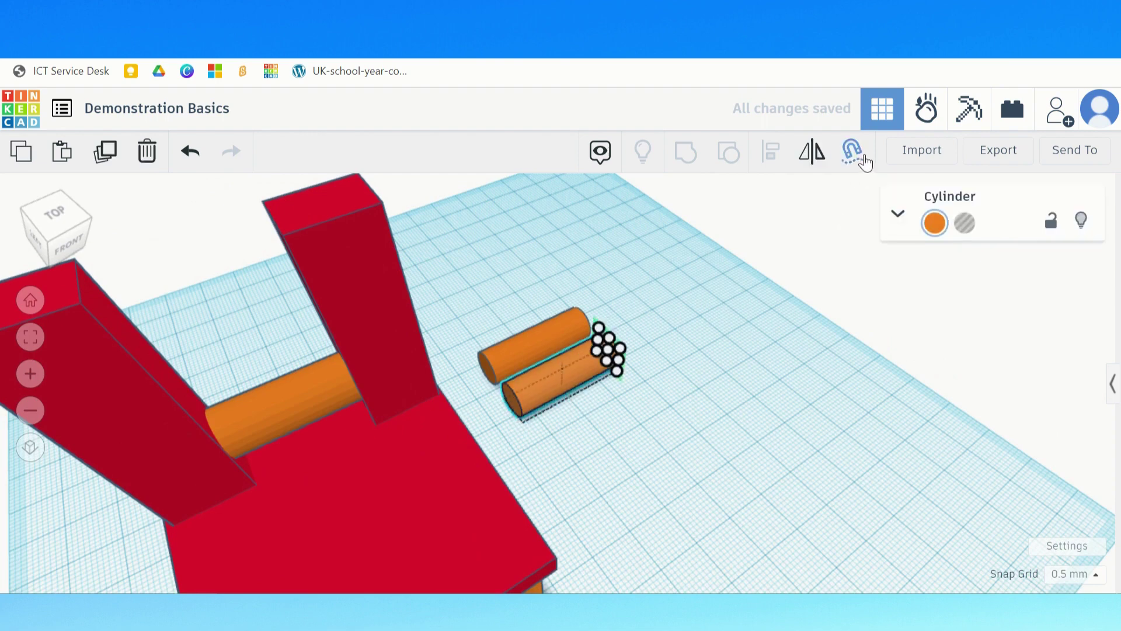
{"action": "left_click_drag", "start_coordinate": [607, 350], "coordinate": [192, 393]}
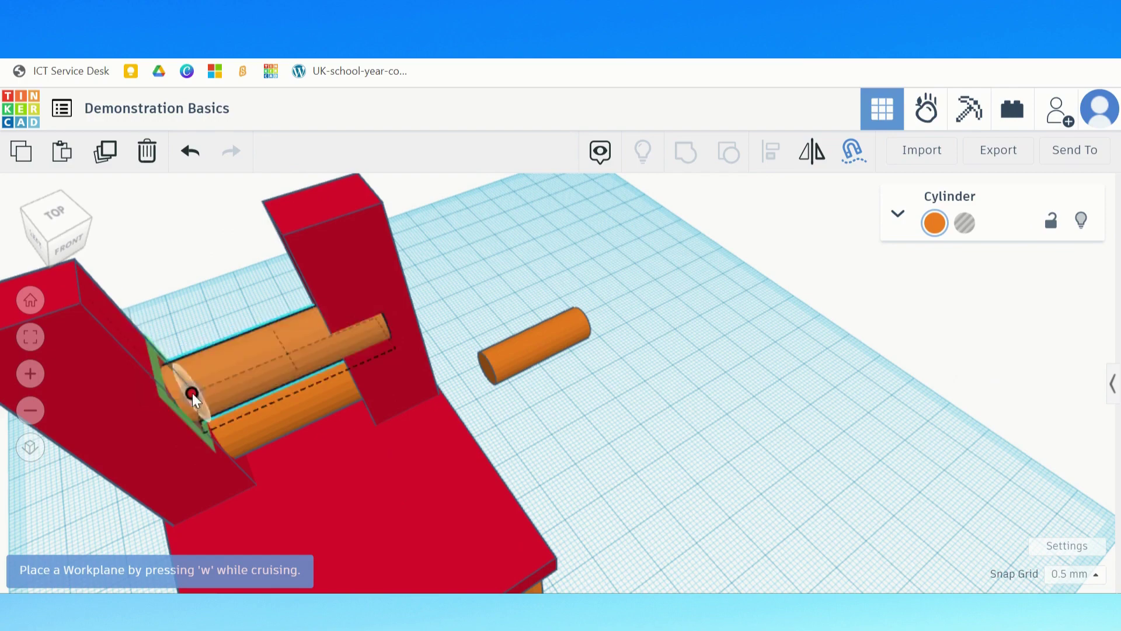
{"action": "right_click_drag", "start_coordinate": [192, 393], "coordinate": [345, 378]}
{"action": "left_click_drag", "start_coordinate": [386, 249], "coordinate": [346, 258]}
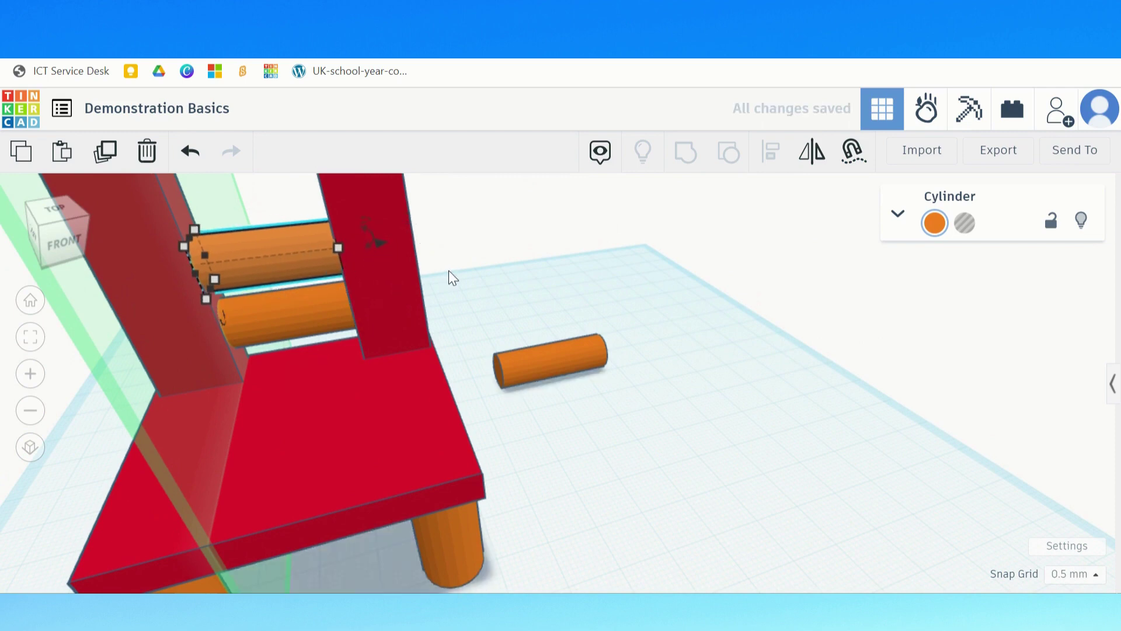
{"action": "right_click_drag", "start_coordinate": [469, 281], "coordinate": [403, 322]}
Move the spare cylinder to the backrest top, nudge it between the posts, and shorten to 21.50.
{"action": "left_click", "coordinate": [525, 316]}
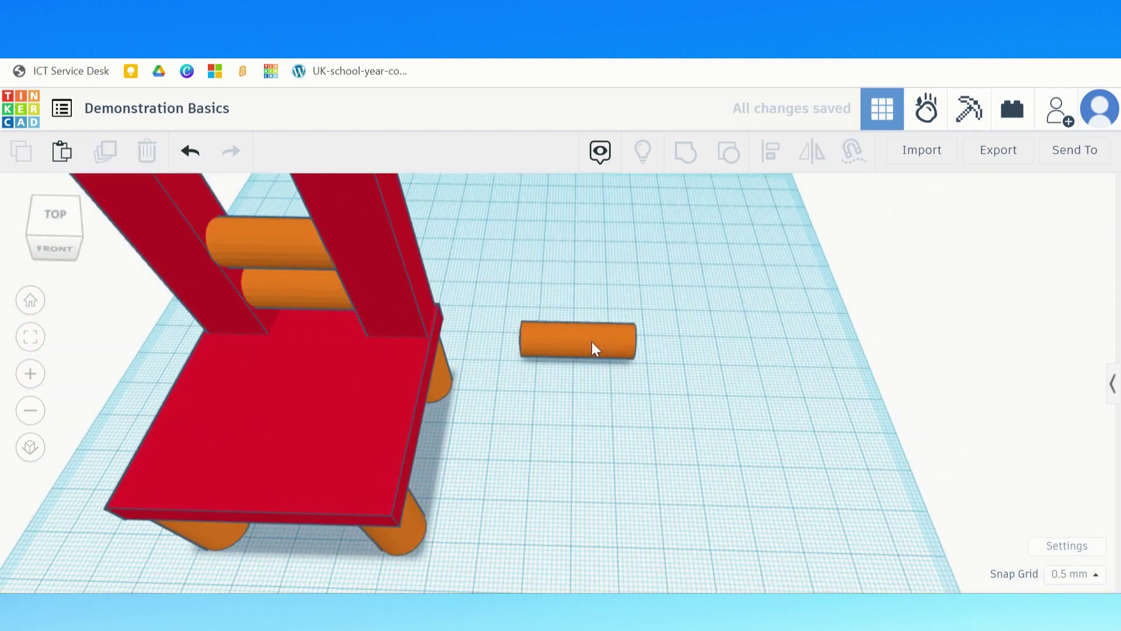
{"action": "left_click", "coordinate": [634, 330]}
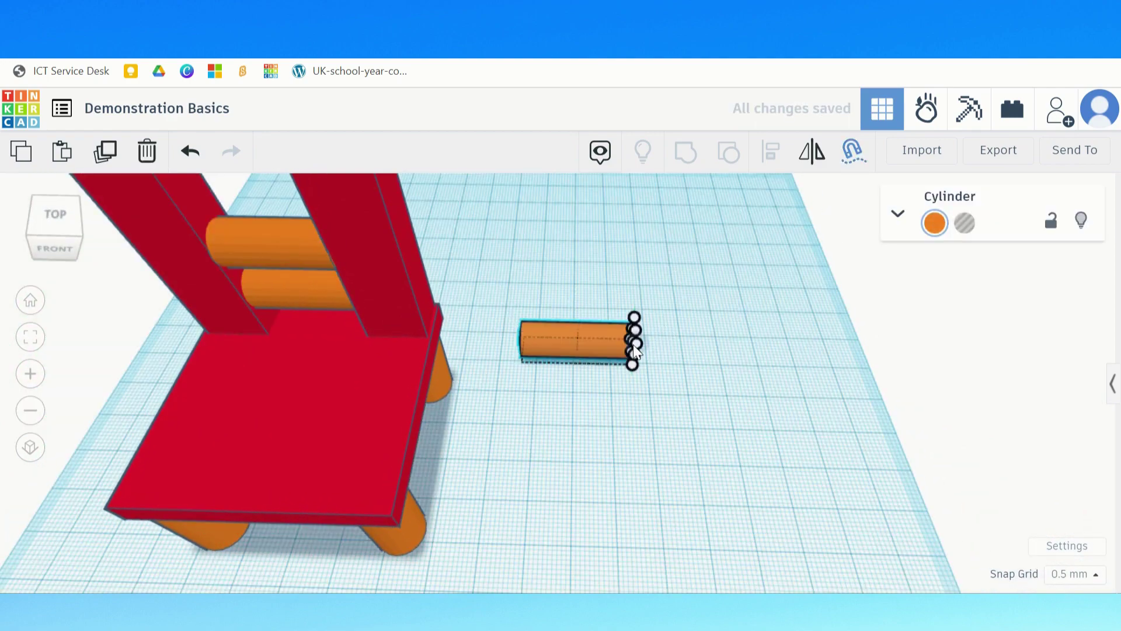
{"action": "right_click_drag", "start_coordinate": [694, 338], "coordinate": [640, 341]}
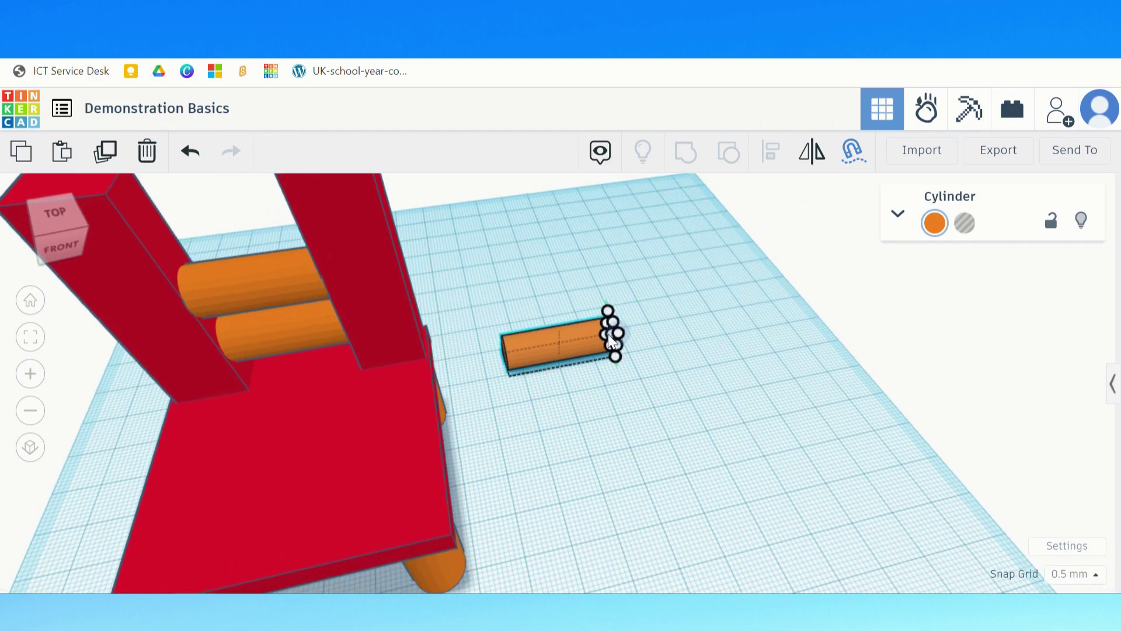
{"action": "left_click_drag", "start_coordinate": [571, 340], "coordinate": [167, 239]}
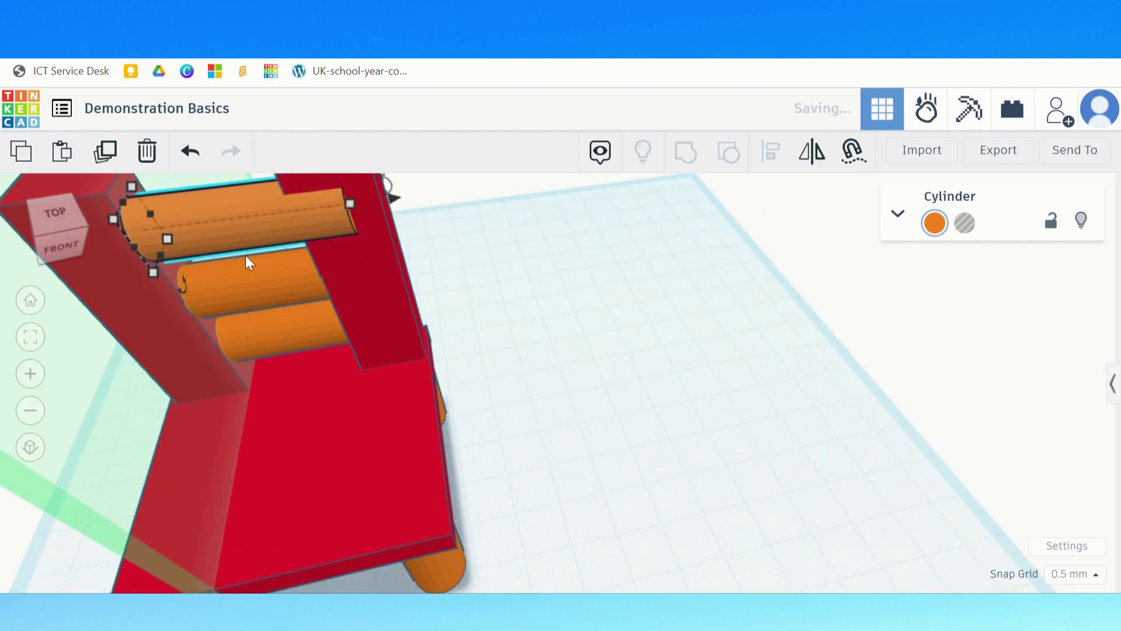
{"action": "key", "text": "Up"}
{"action": "key", "text": "Up"}
{"action": "key", "text": "Up"}
{"action": "key", "text": "Up"}
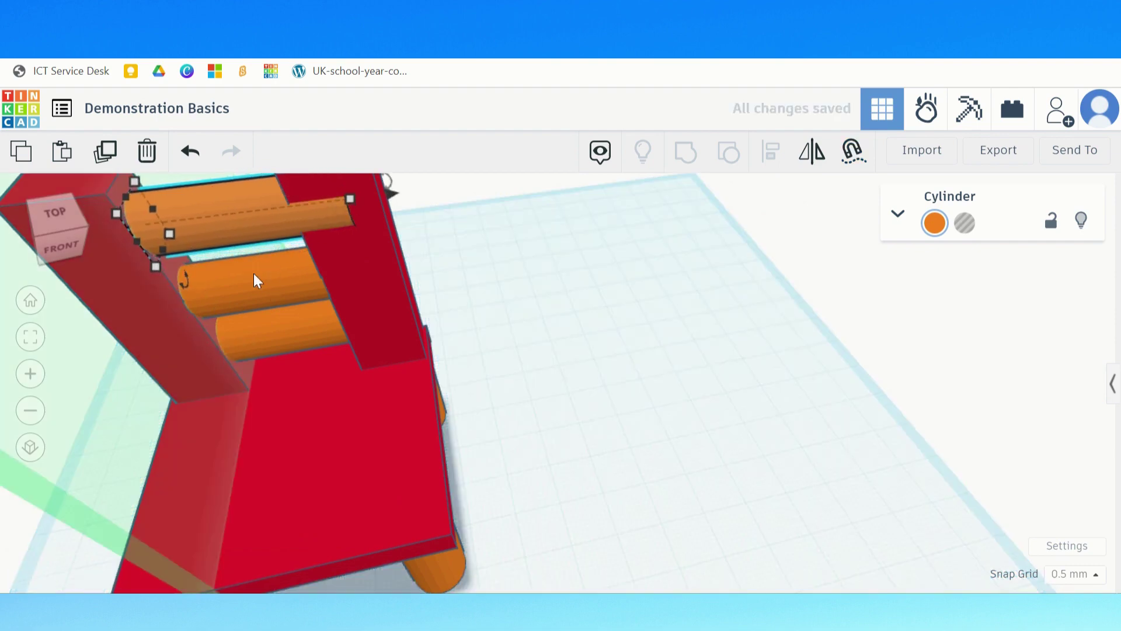
{"action": "key", "text": "Down"}
{"action": "key", "text": "Up"}
{"action": "key", "text": "Down"}
{"action": "key", "text": "Up"}
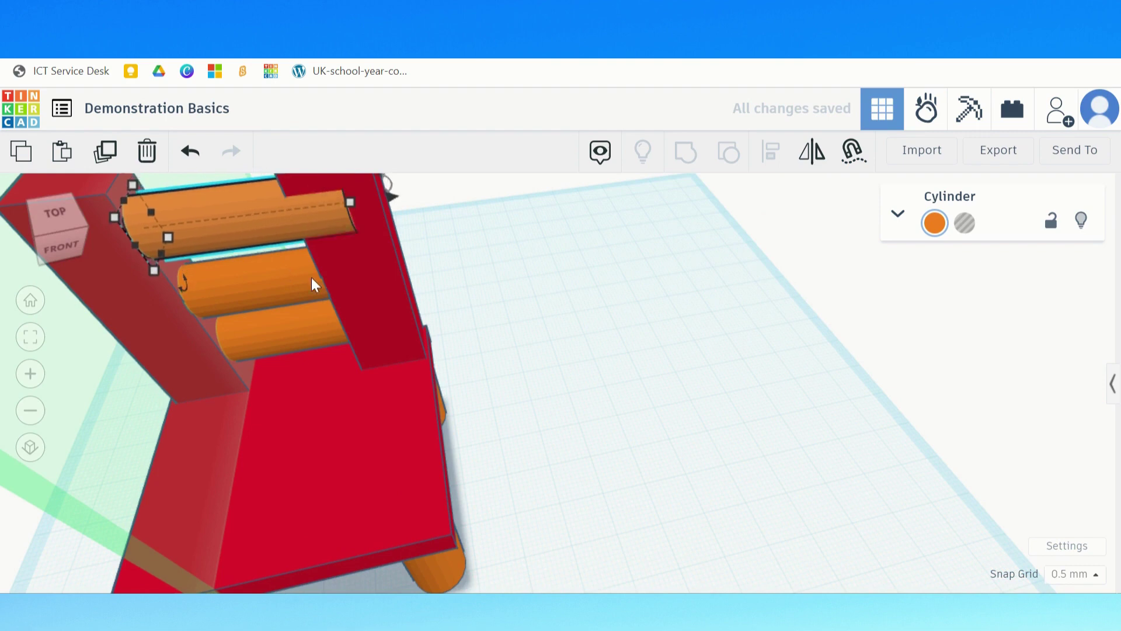
{"action": "key", "text": "Up"}
{"action": "key", "text": "Down"}
{"action": "key", "text": "Up"}
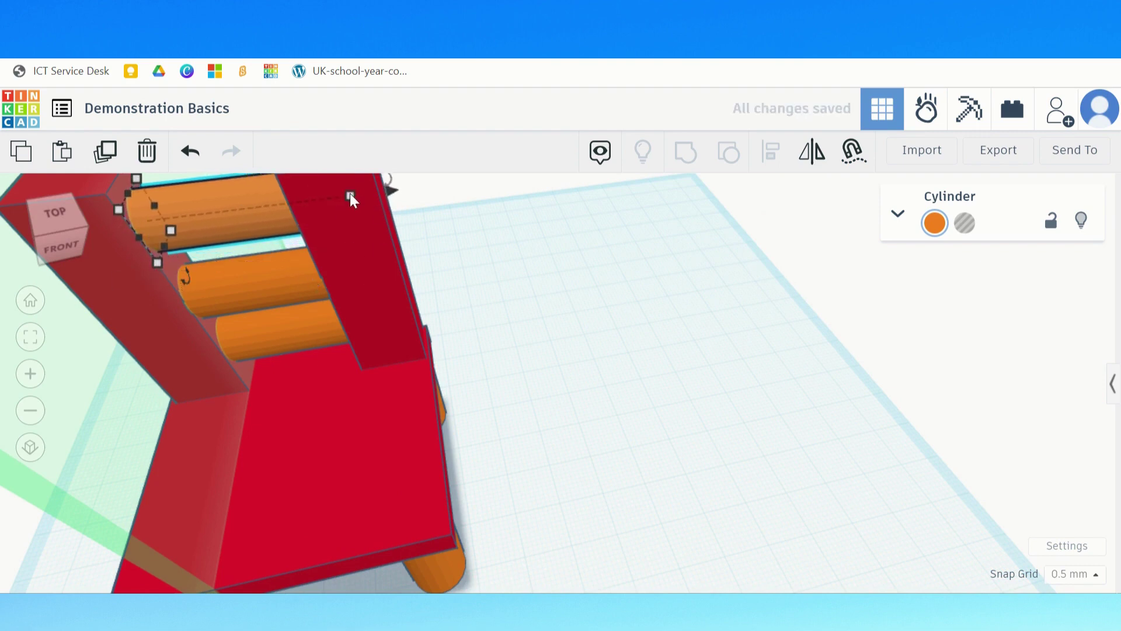
{"action": "left_click_drag", "start_coordinate": [350, 195], "coordinate": [295, 204]}
Return to Home view, try a box-selection around the chair, then clear it and inspect.
{"action": "left_click", "coordinate": [570, 279]}
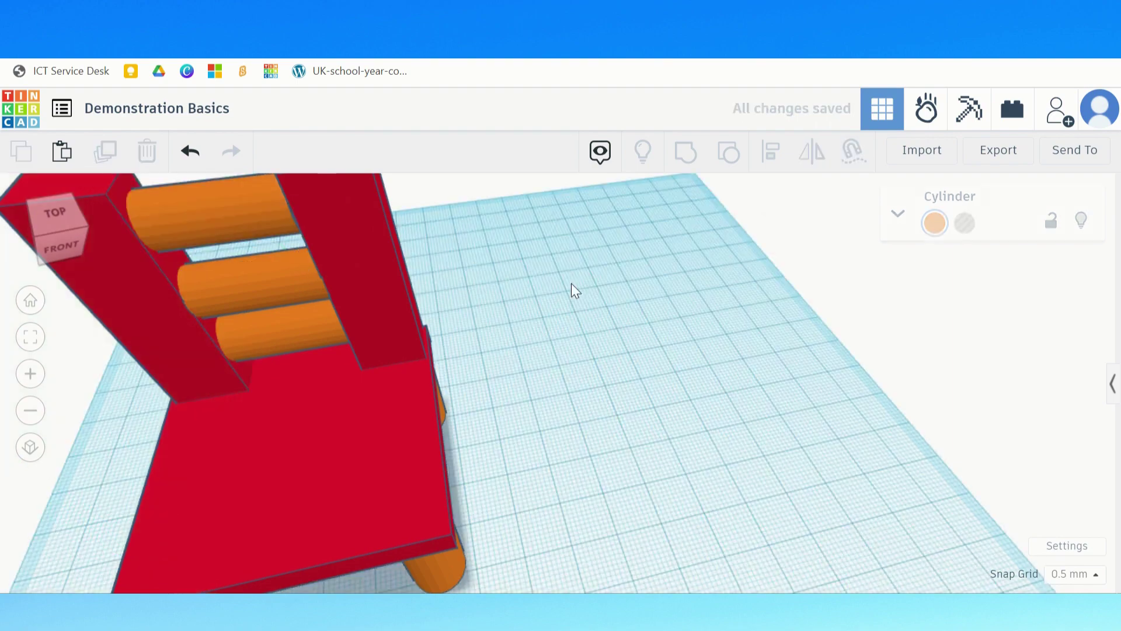
{"action": "scroll", "coordinate": [87, 231], "scroll_direction": "down", "scroll_amount": 5}
{"action": "left_click", "coordinate": [32, 304]}
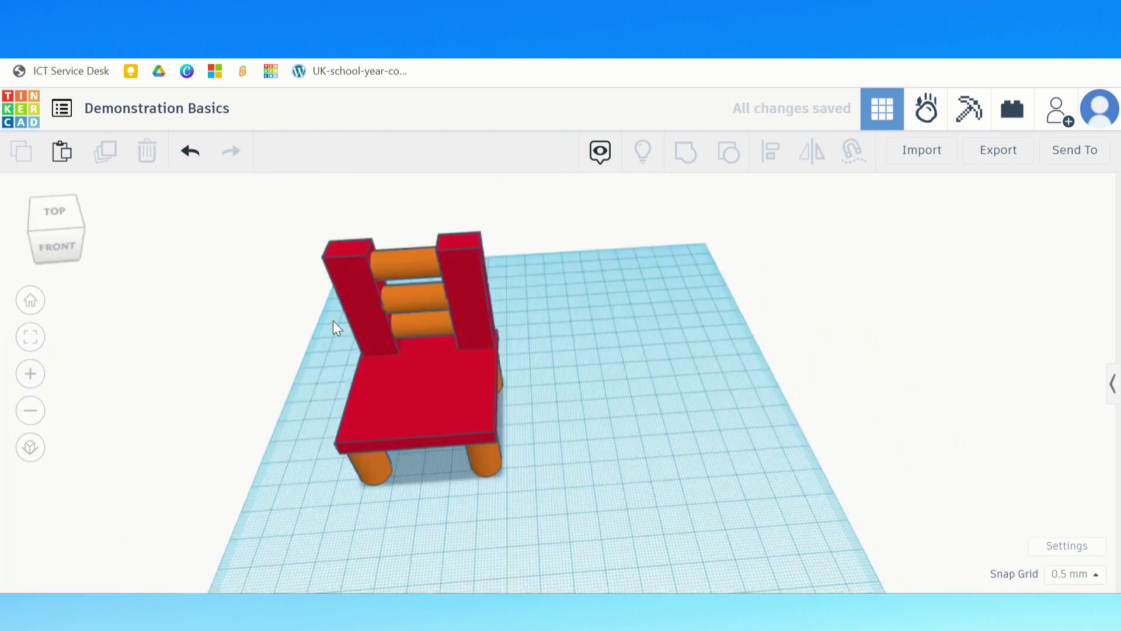
{"action": "scroll", "coordinate": [476, 321], "scroll_direction": "up", "scroll_amount": 1}
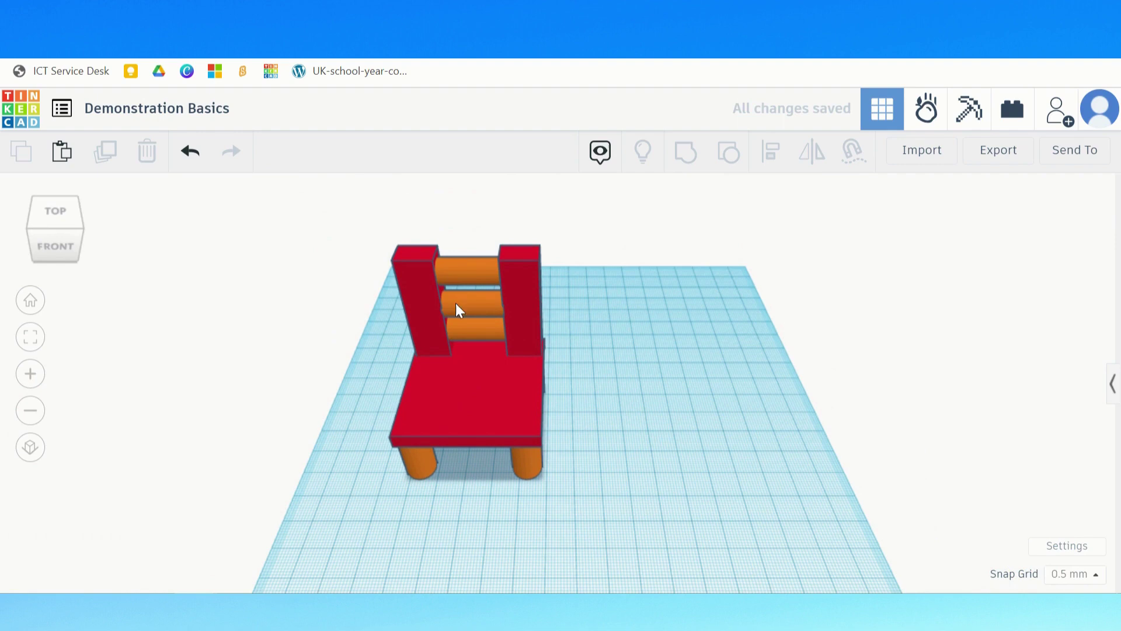
{"action": "left_click_drag", "start_coordinate": [365, 233], "coordinate": [572, 523]}
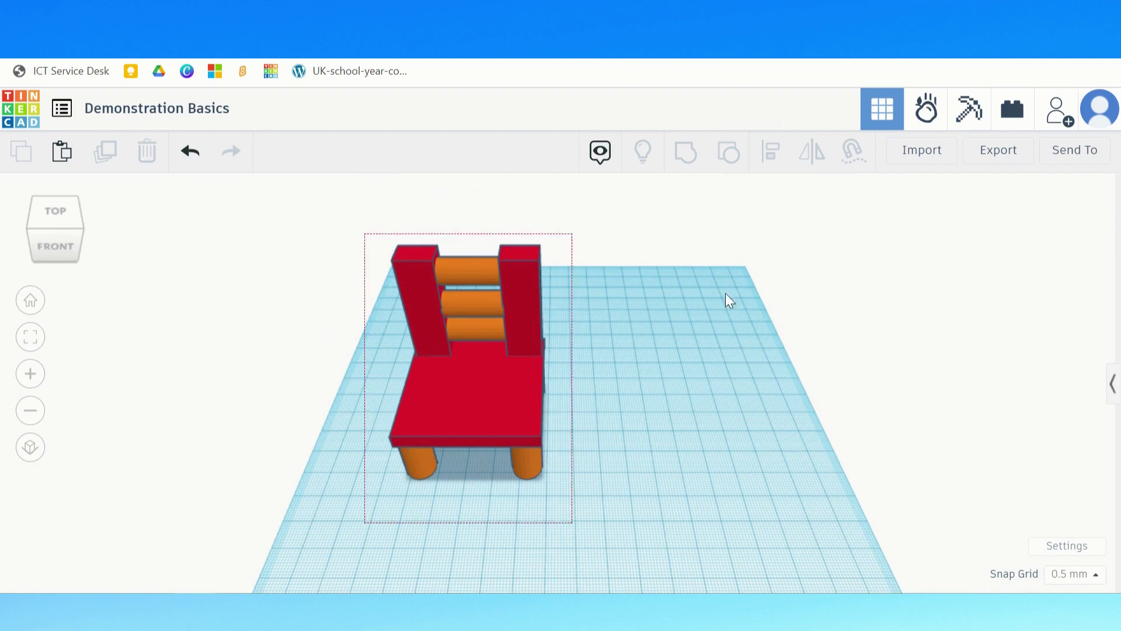
{"action": "left_click", "coordinate": [601, 340]}
{"action": "scroll", "coordinate": [571, 351], "scroll_direction": "up", "scroll_amount": 2}
{"action": "right_click_drag", "start_coordinate": [480, 341], "coordinate": [578, 323]}
Box-select all eleven chair parts and group them into one shape.
{"action": "left_click_drag", "start_coordinate": [375, 225], "coordinate": [563, 429]}
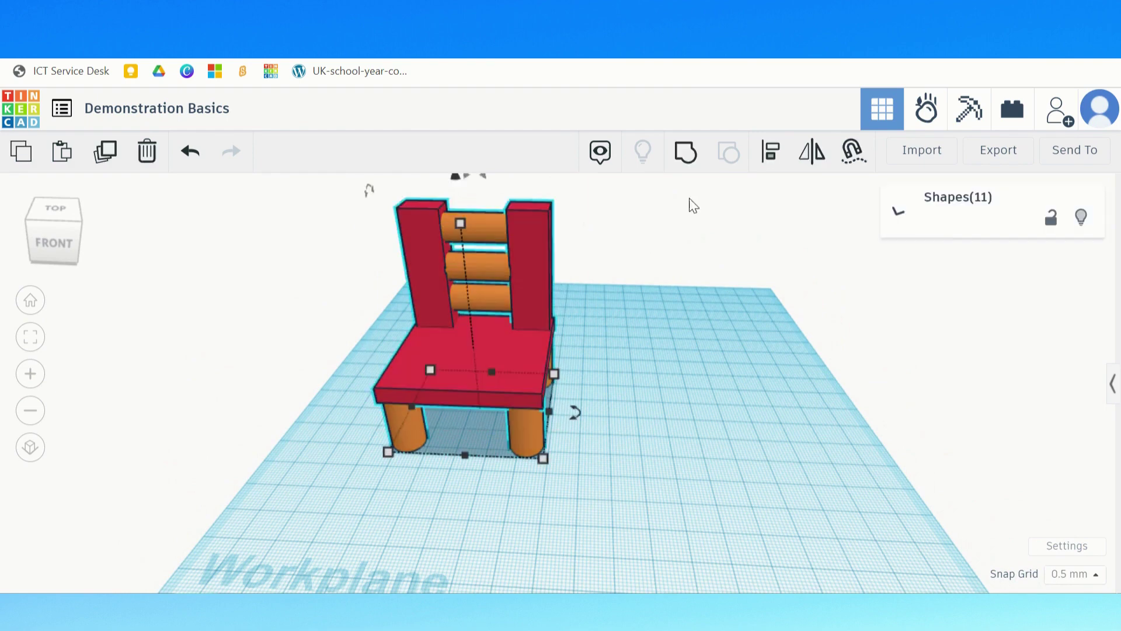
{"action": "left_click", "coordinate": [686, 154]}
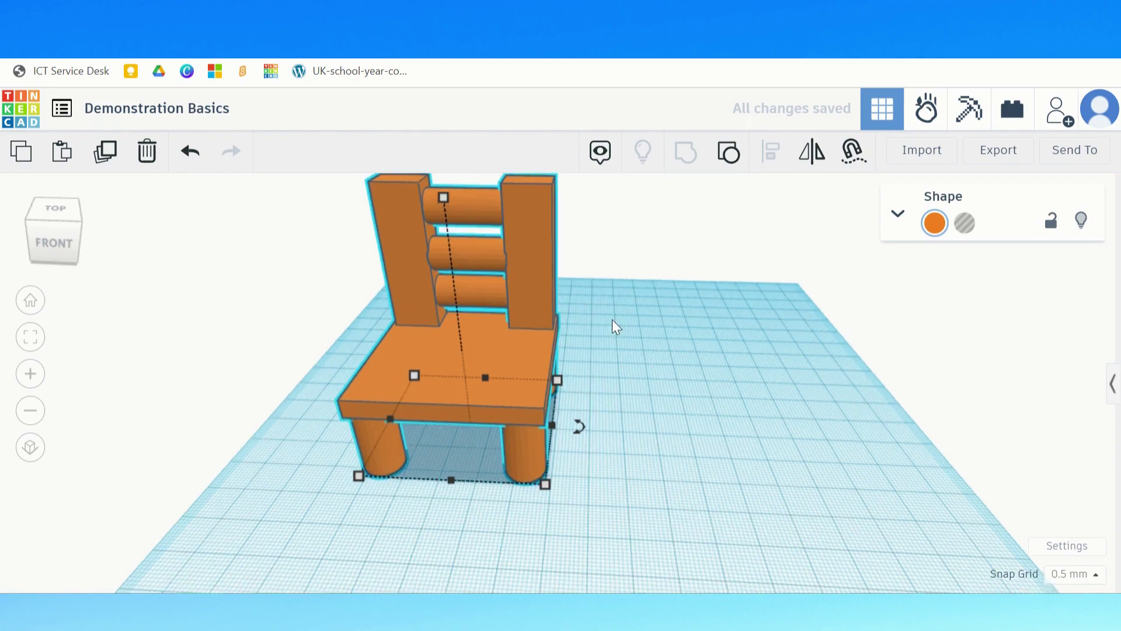
{"action": "left_click", "coordinate": [673, 312]}
{"action": "right_click_drag", "start_coordinate": [492, 325], "coordinate": [670, 305]}
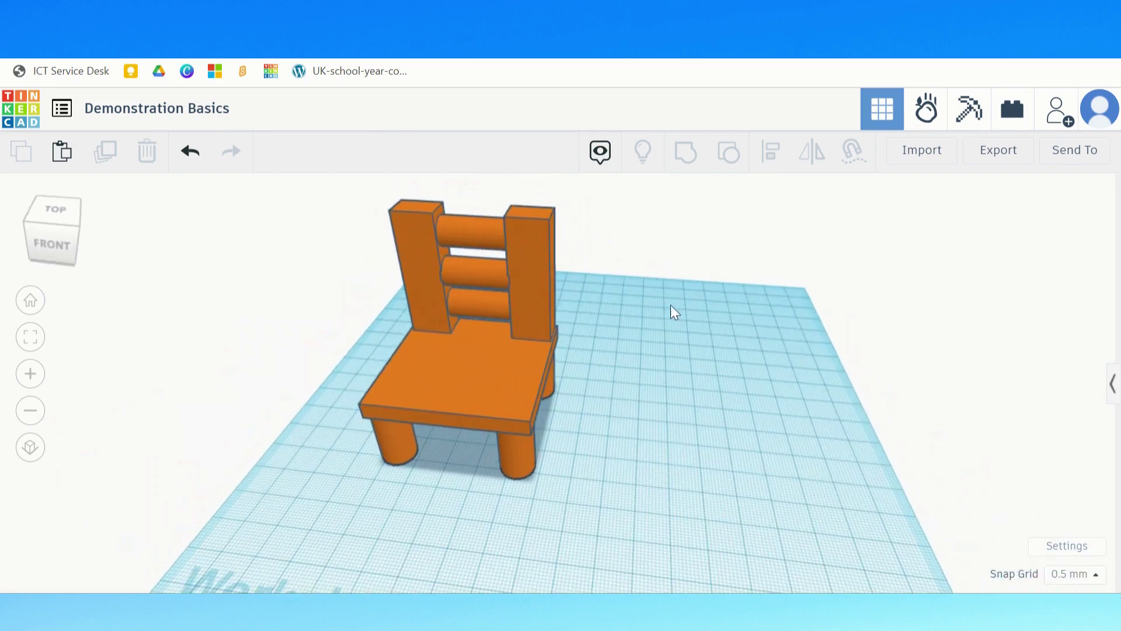
Drag a Cone from Basic Shapes onto the workplane beside the chair.
{"action": "left_click", "coordinate": [1112, 384]}
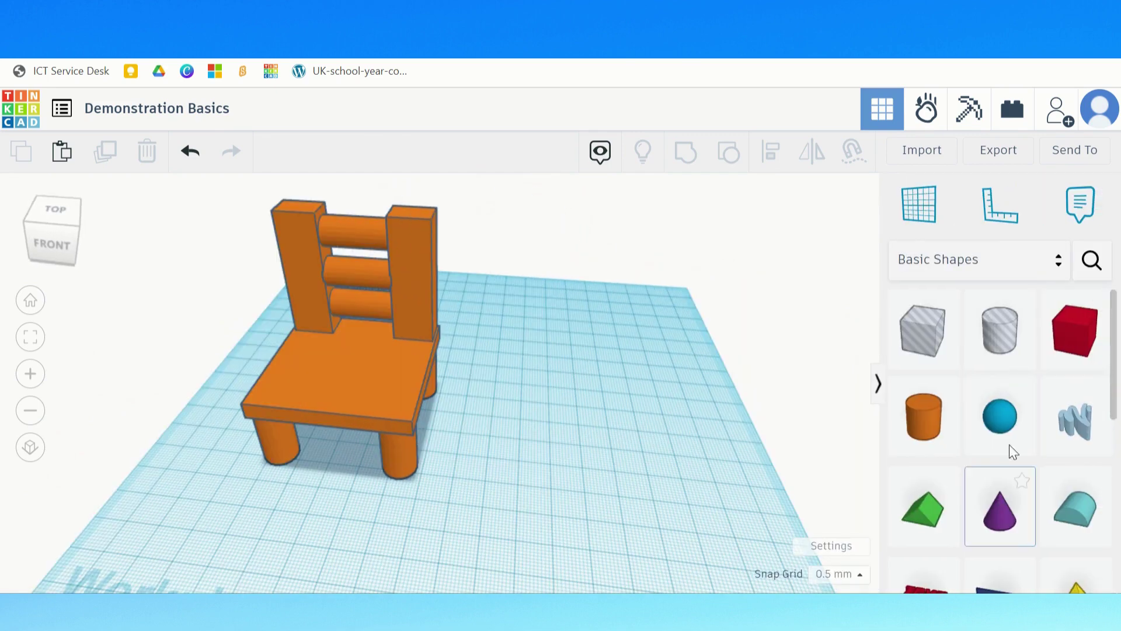
{"action": "left_click_drag", "start_coordinate": [1000, 511], "coordinate": [563, 401]}
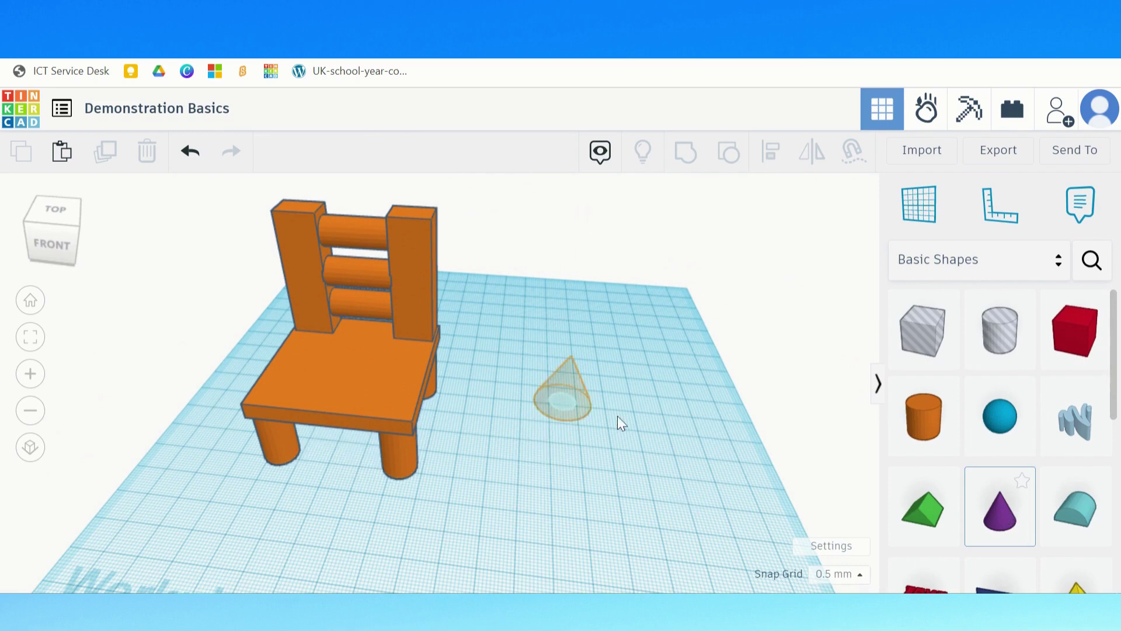
{"action": "left_click", "coordinate": [878, 383]}
{"action": "left_click", "coordinate": [699, 387]}
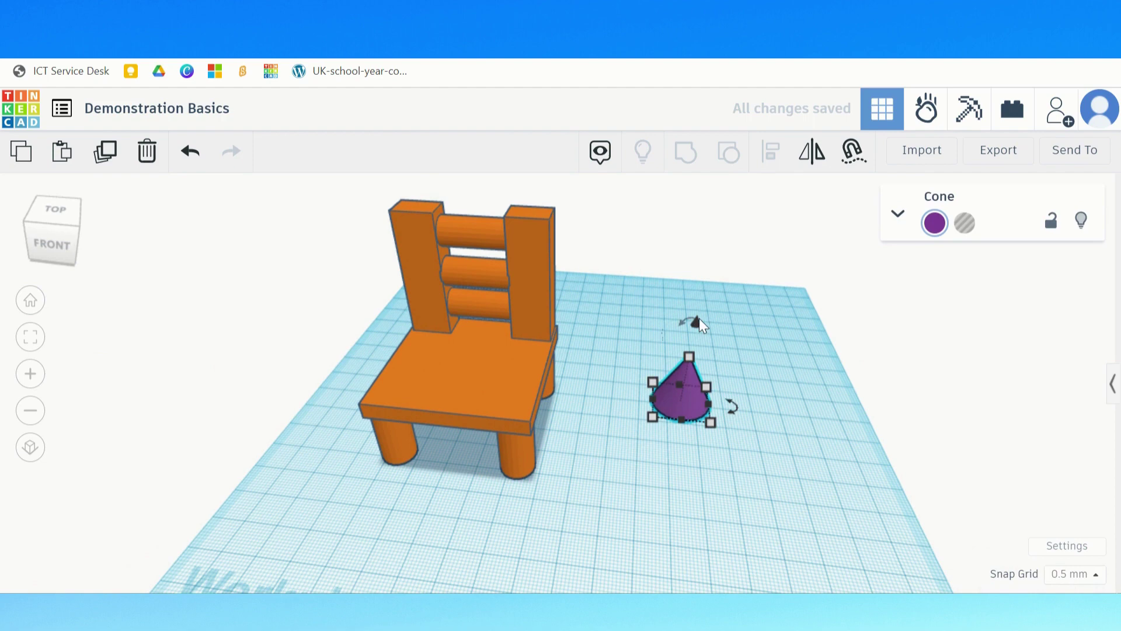
Undo a trial 48.50 lift and base resize of the cone, dropping it back onto the workplane.
{"action": "left_click_drag", "start_coordinate": [695, 319], "coordinate": [745, 164]}
{"action": "left_click_drag", "start_coordinate": [706, 289], "coordinate": [458, 382]}
{"action": "key", "text": "ctrl+z"}
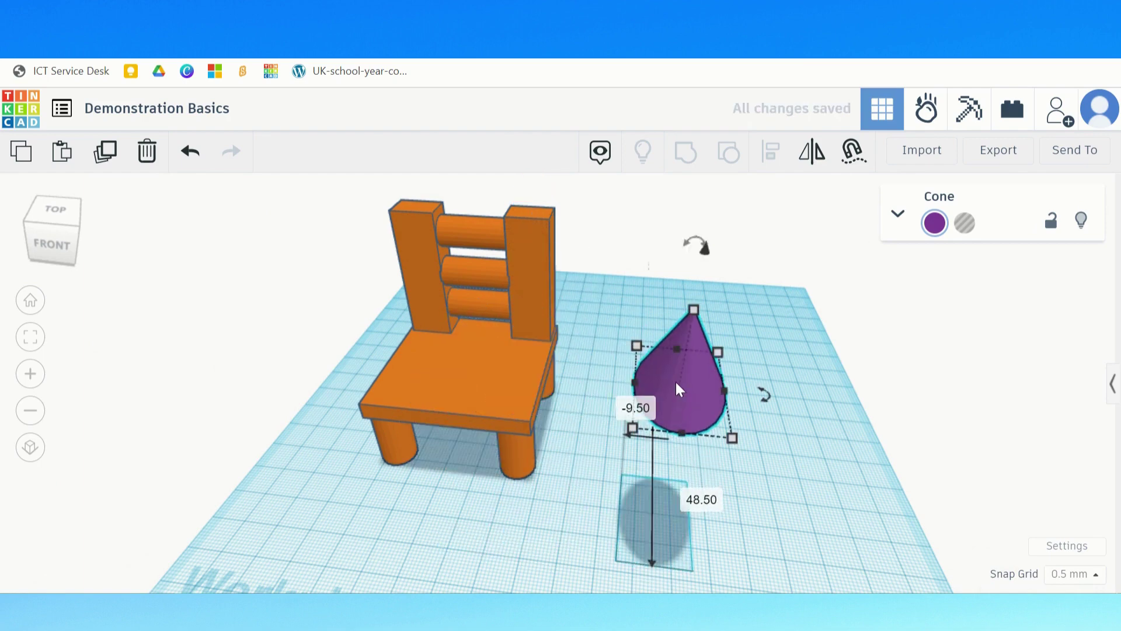
{"action": "key", "text": "ctrl+z"}
{"action": "key", "text": "d"}
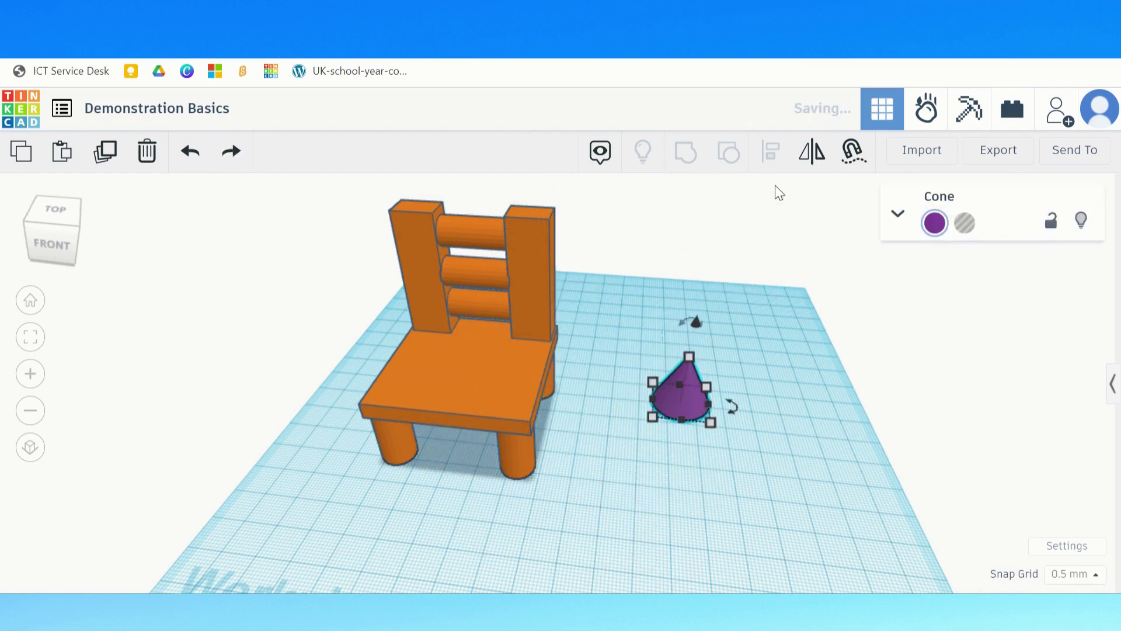
{"action": "left_click", "coordinate": [822, 170]}
{"action": "left_click", "coordinate": [679, 403]}
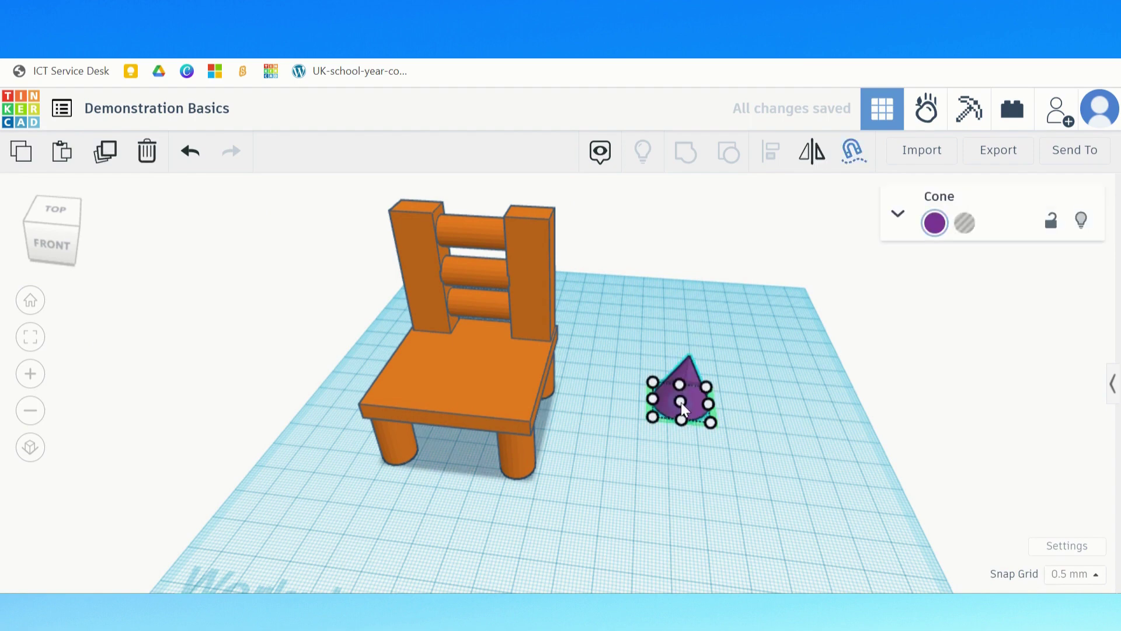
Carry the purple cone over the seat and settle it atop the right backrest post.
{"action": "left_click_drag", "start_coordinate": [680, 402], "coordinate": [447, 378]}
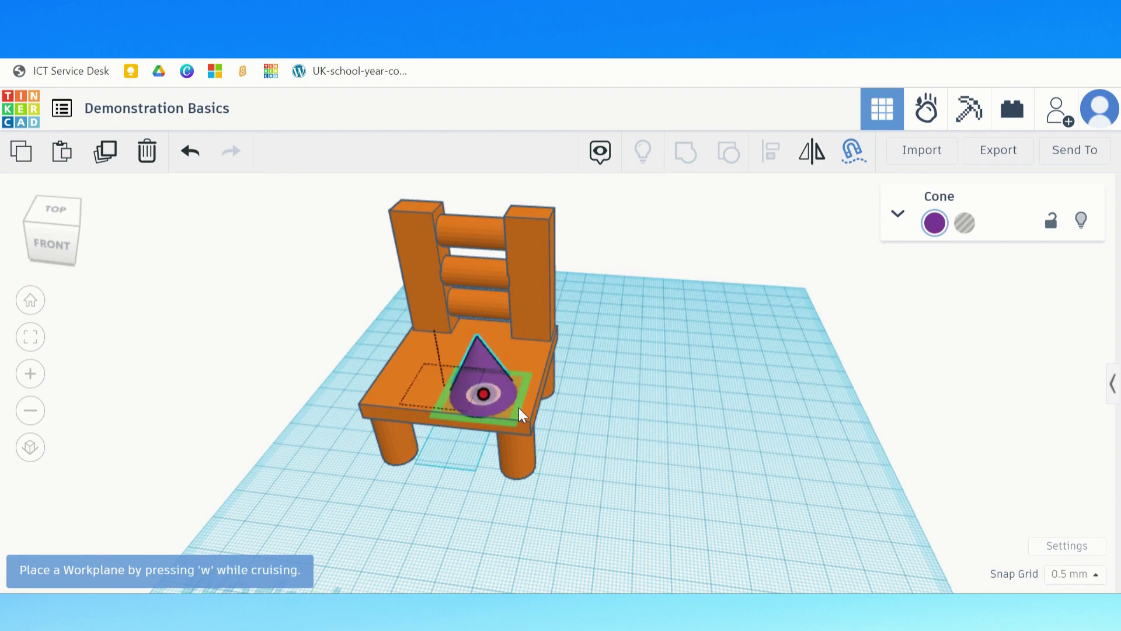
{"action": "left_click_drag", "start_coordinate": [522, 415], "coordinate": [526, 276]}
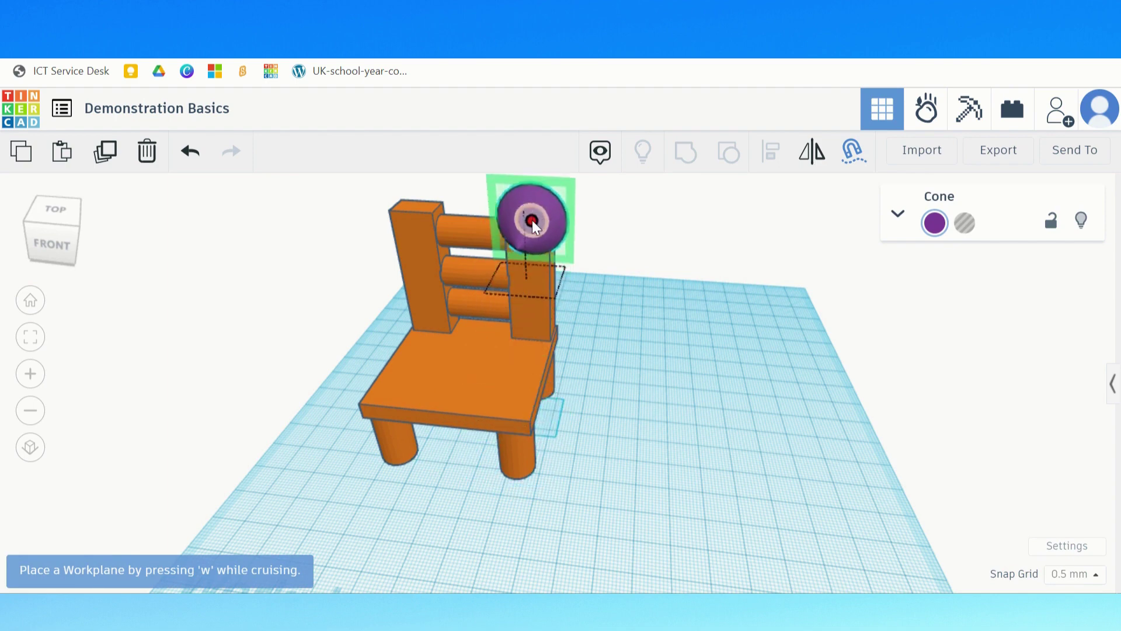
{"action": "left_click_drag", "start_coordinate": [532, 225], "coordinate": [533, 212]}
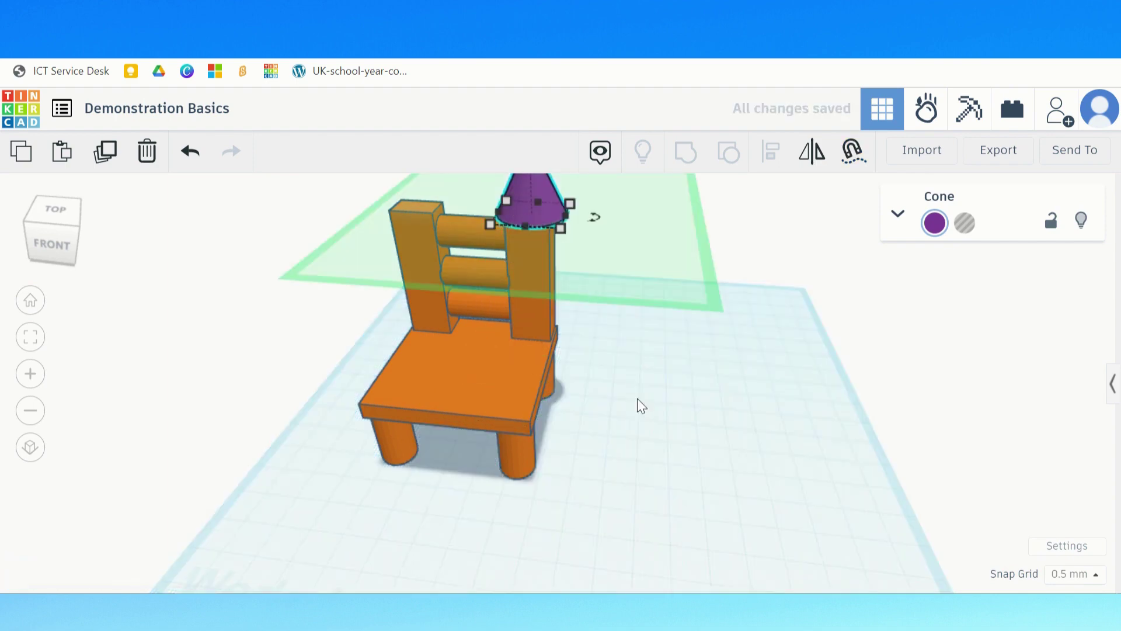
{"action": "left_click", "coordinate": [610, 356]}
{"action": "scroll", "coordinate": [608, 353], "scroll_direction": "down", "scroll_amount": 2}
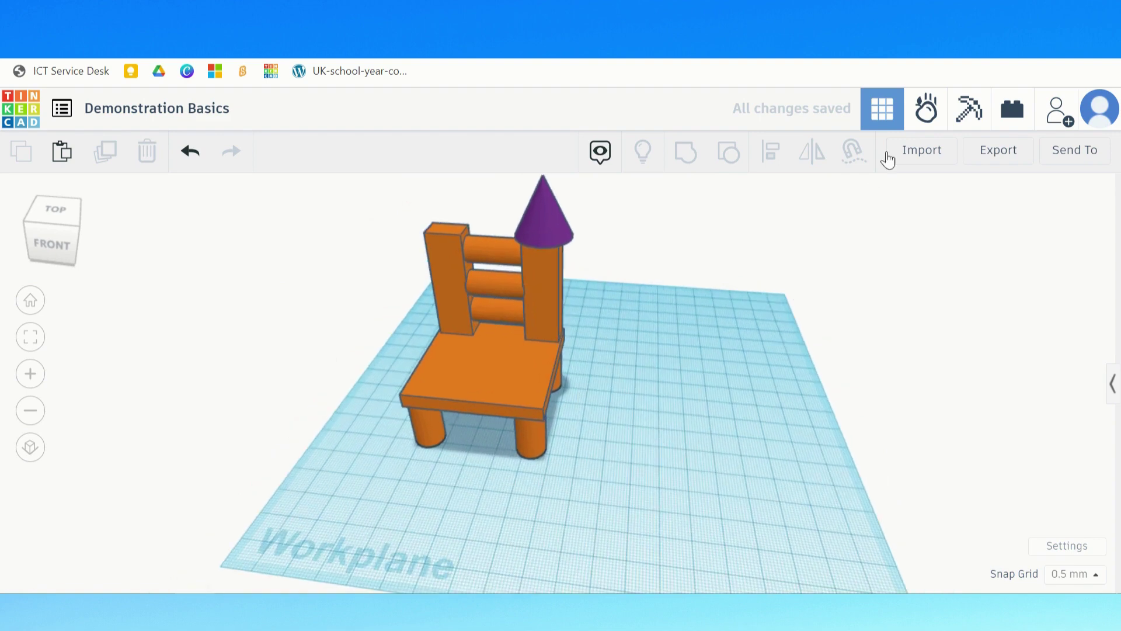
{"action": "right_click_drag", "start_coordinate": [695, 314], "coordinate": [582, 395]}
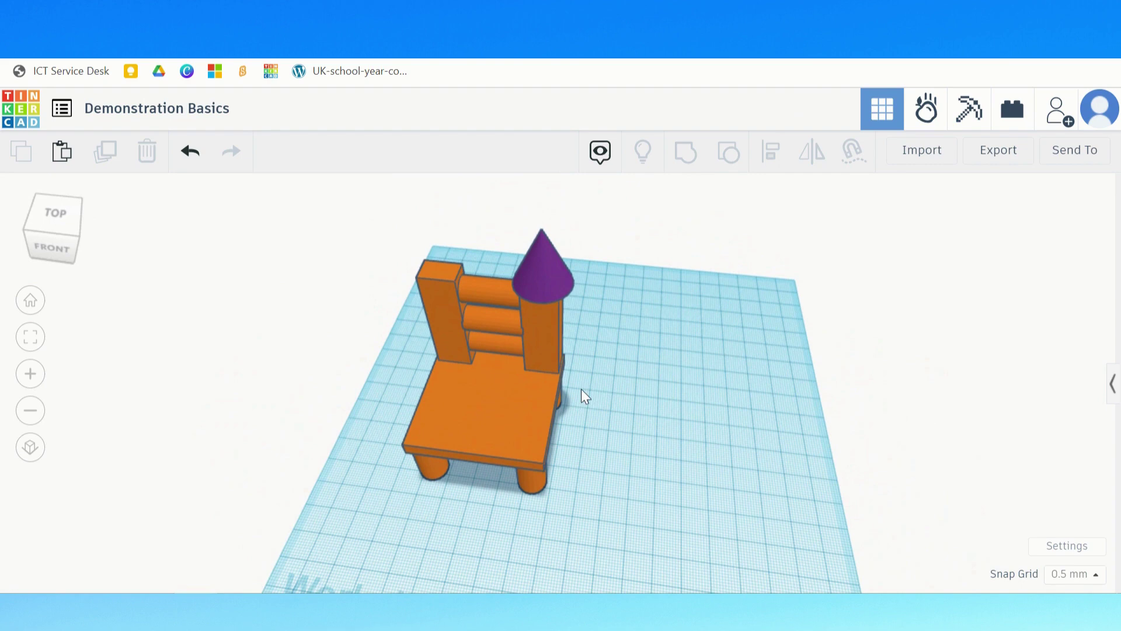